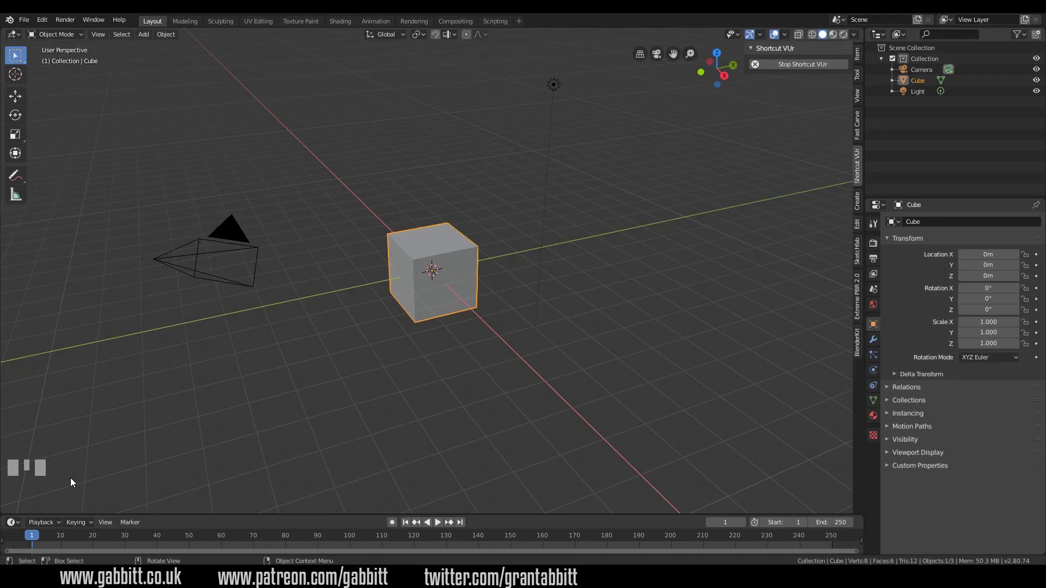
# Select the light, cube and camera one at a time and by box, ending with only the cube selected
pyautogui.click(551, 104)
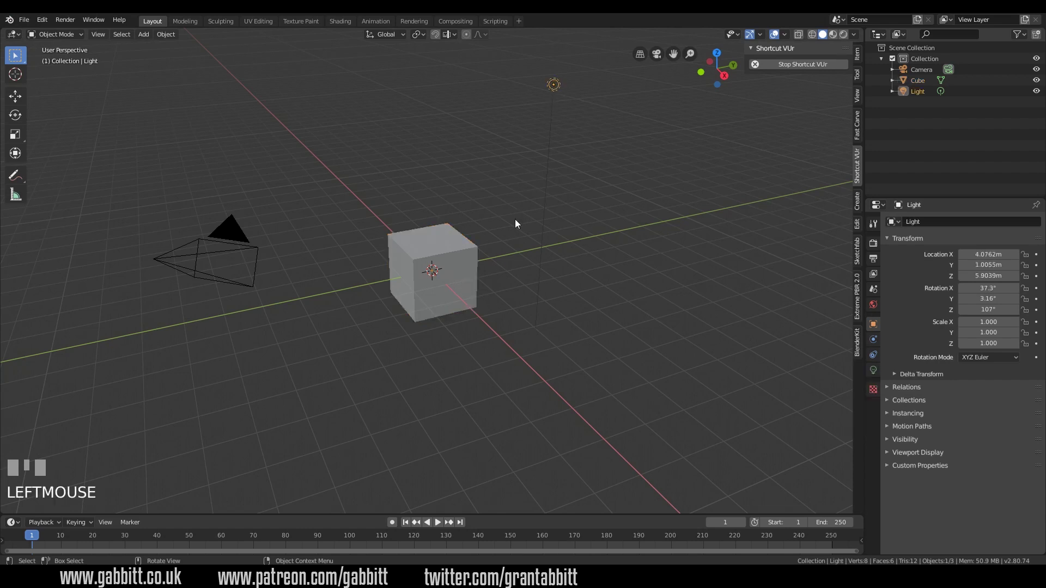
pyautogui.click(472, 253)
pyautogui.click(187, 263)
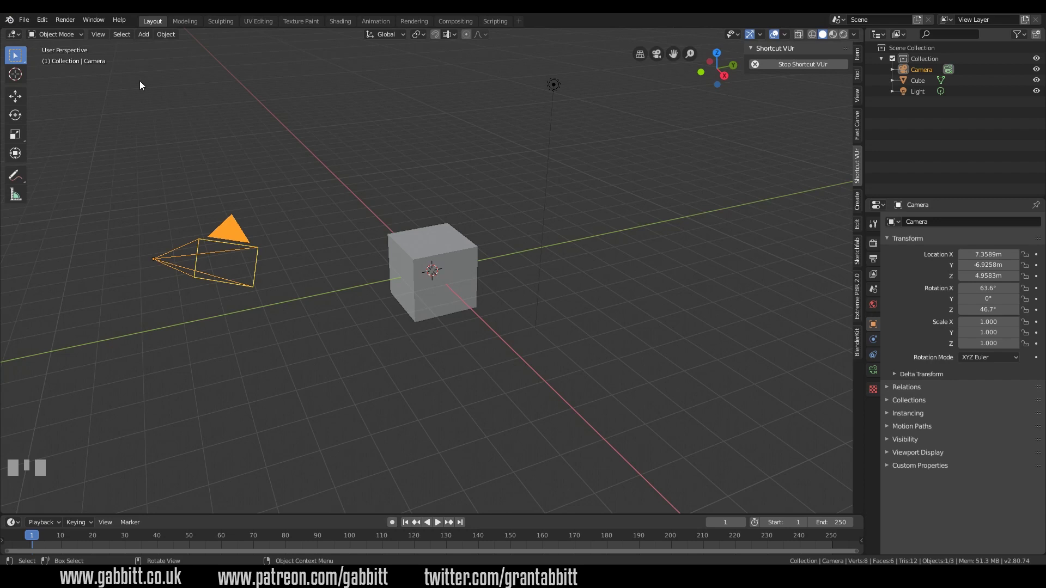
pyautogui.moveTo(140, 81); pyautogui.dragTo(621, 366)
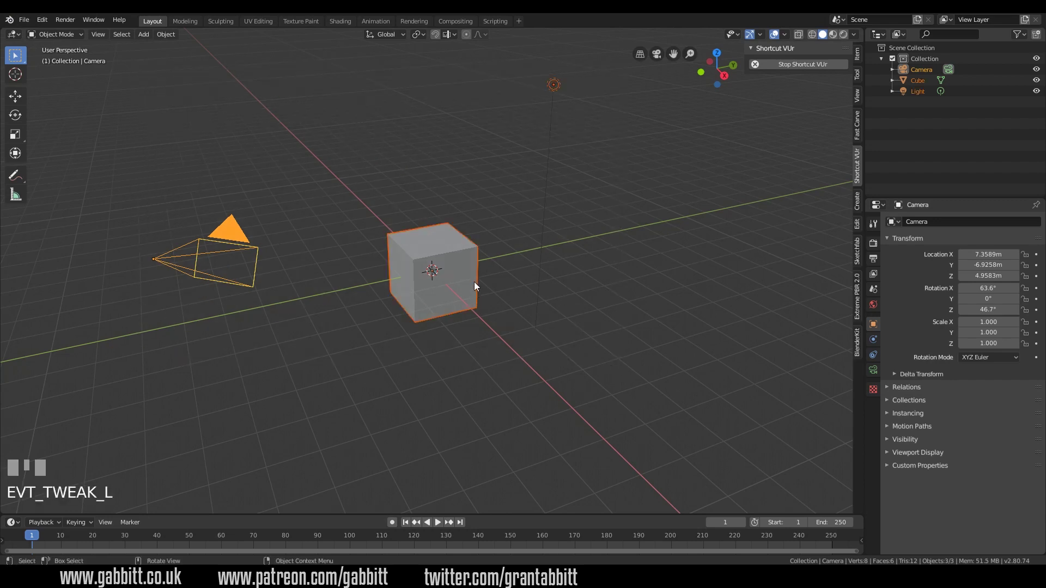
pyautogui.click(473, 279)
pyautogui.click(554, 85)
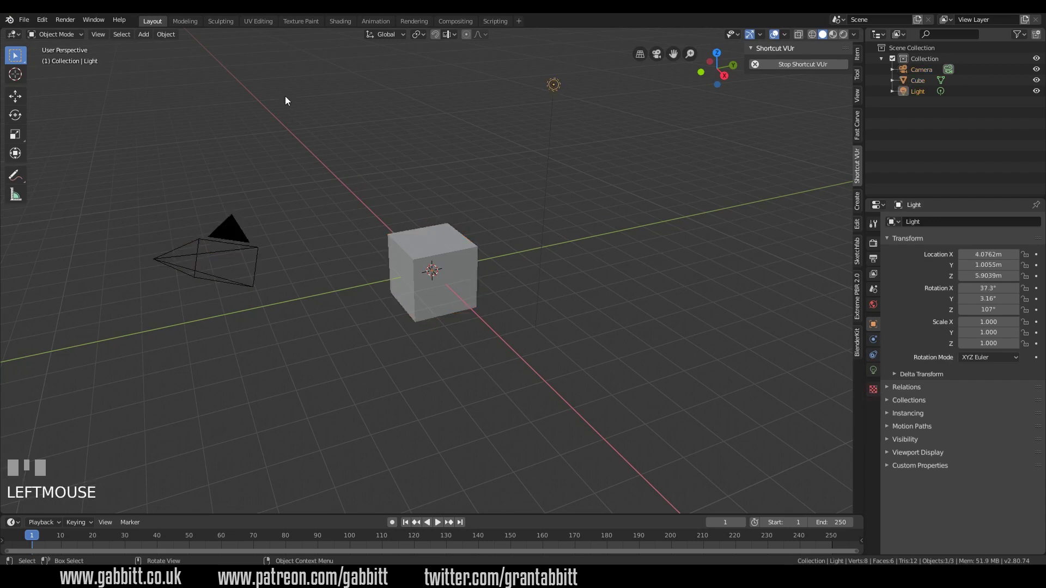
pyautogui.moveTo(266, 64); pyautogui.dragTo(639, 405)
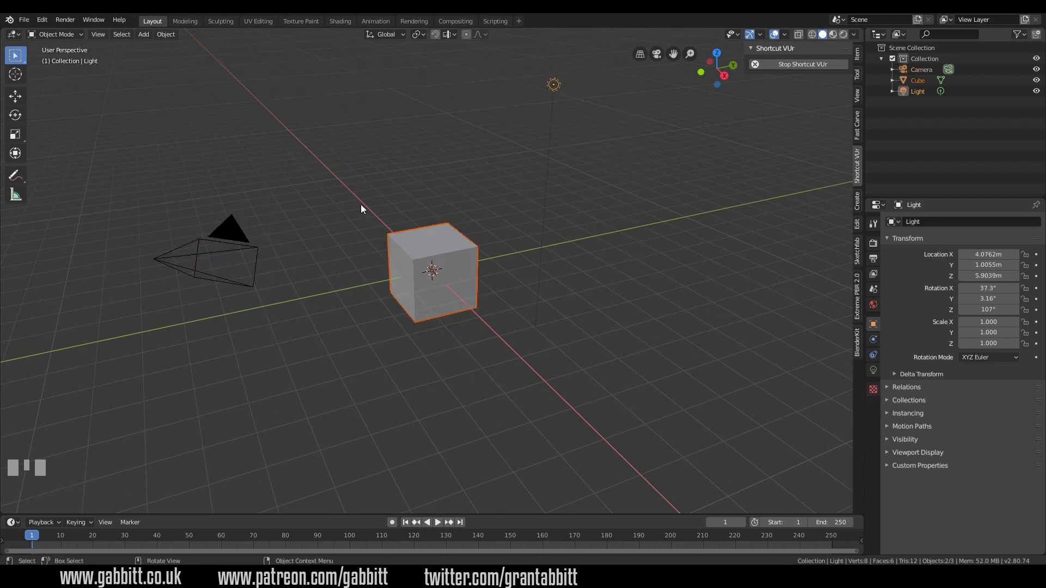
pyautogui.moveTo(199, 73); pyautogui.dragTo(545, 377)
pyautogui.click(470, 252)
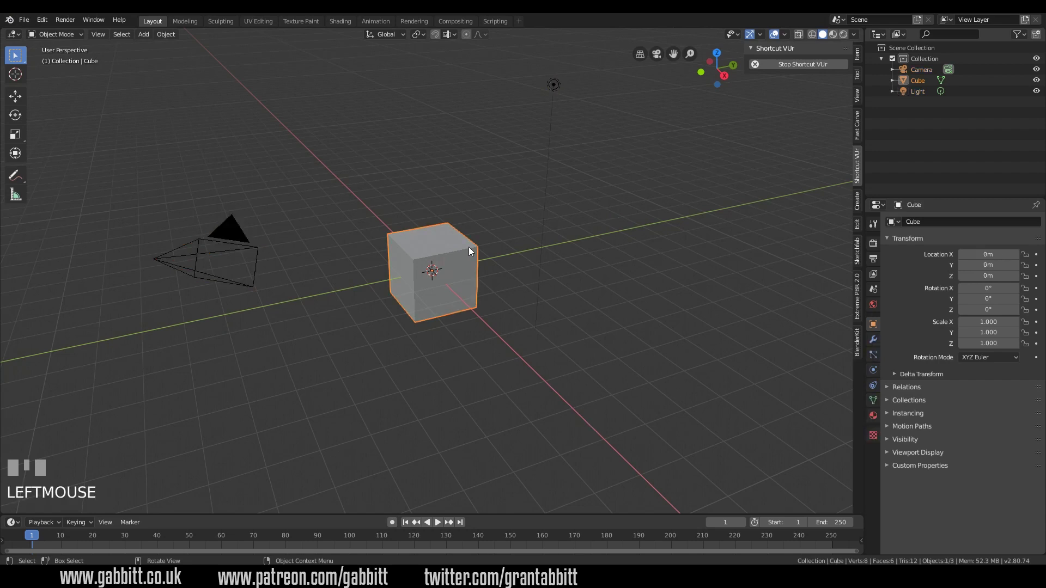
# Bring up the cube's object context menu with its shading options, then dismiss it
pyautogui.rightClick(453, 251)
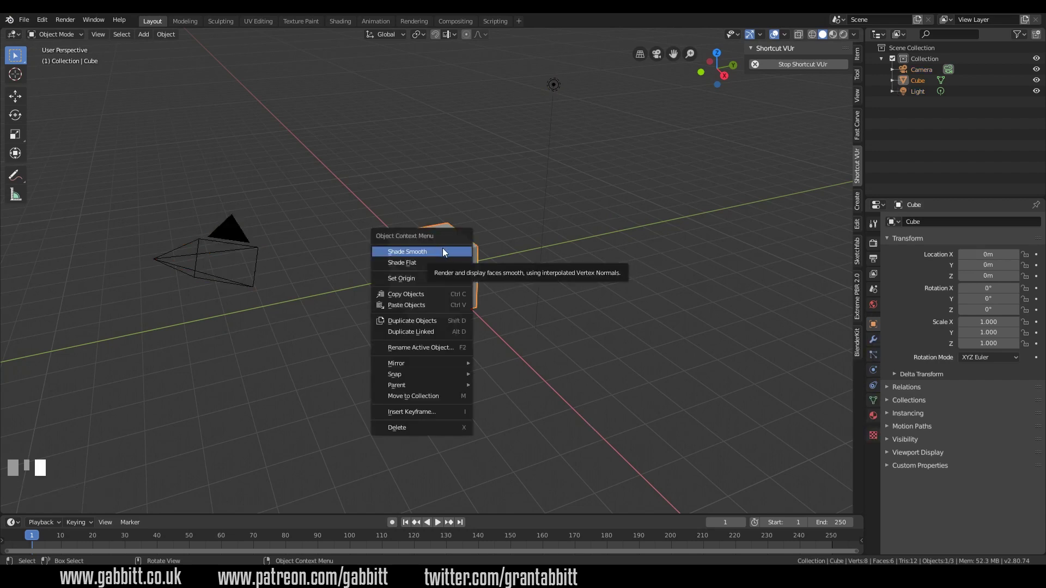
pyautogui.moveTo(427, 283)
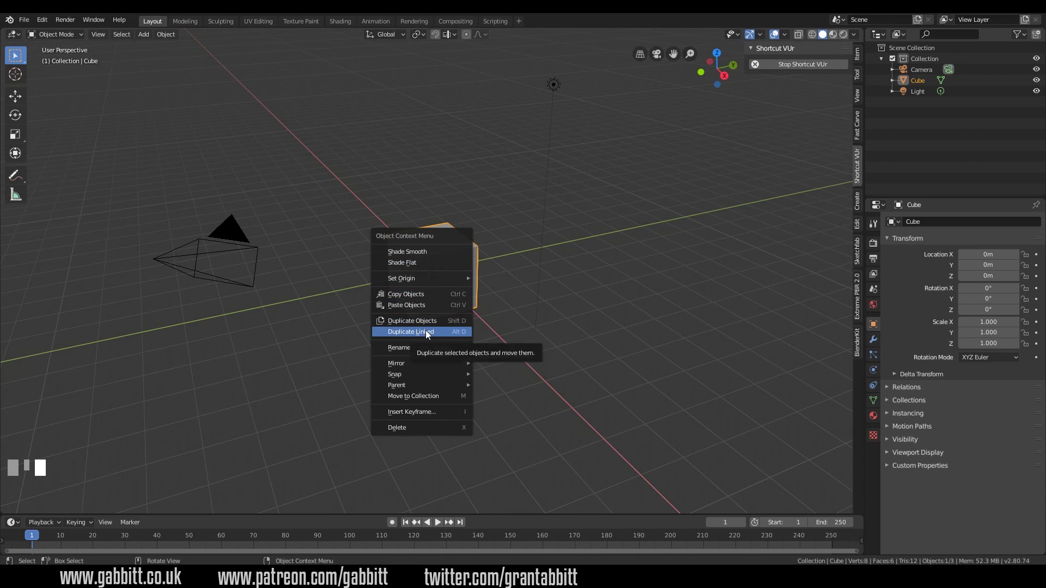
pyautogui.click(459, 276)
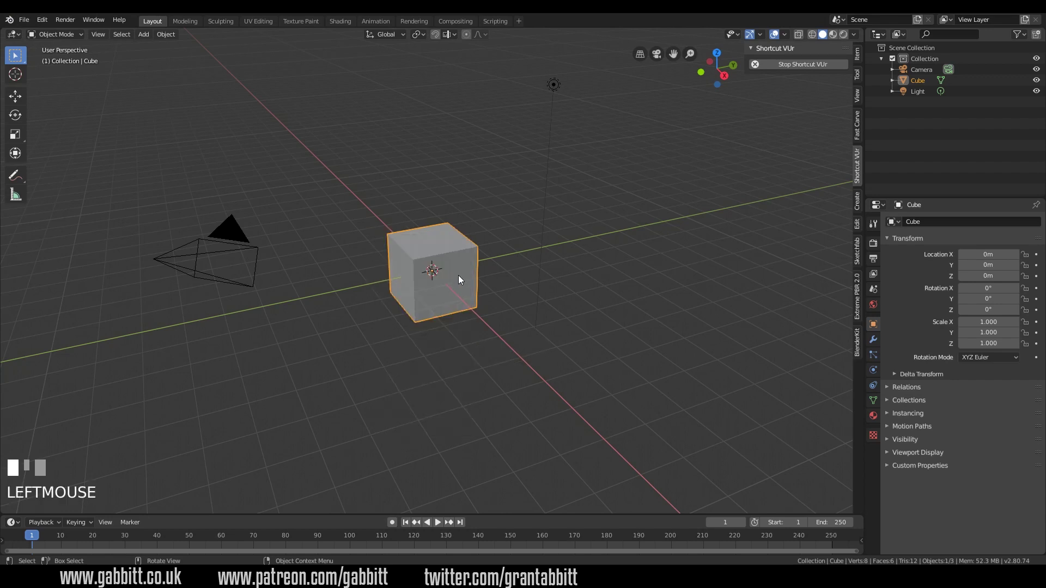
# Copy and paste the cube, placing Cube.001 behind and to the right of the original
pyautogui.hotkey('ctrl', 'c')
pyautogui.hotkey('ctrl', 'v')
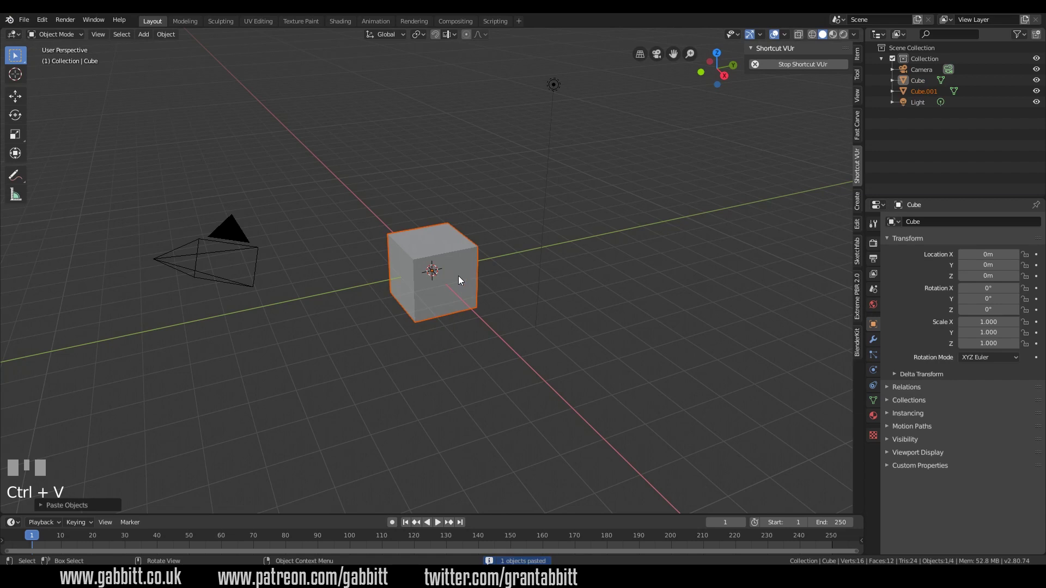
pyautogui.press('g')
pyautogui.click(584, 224)
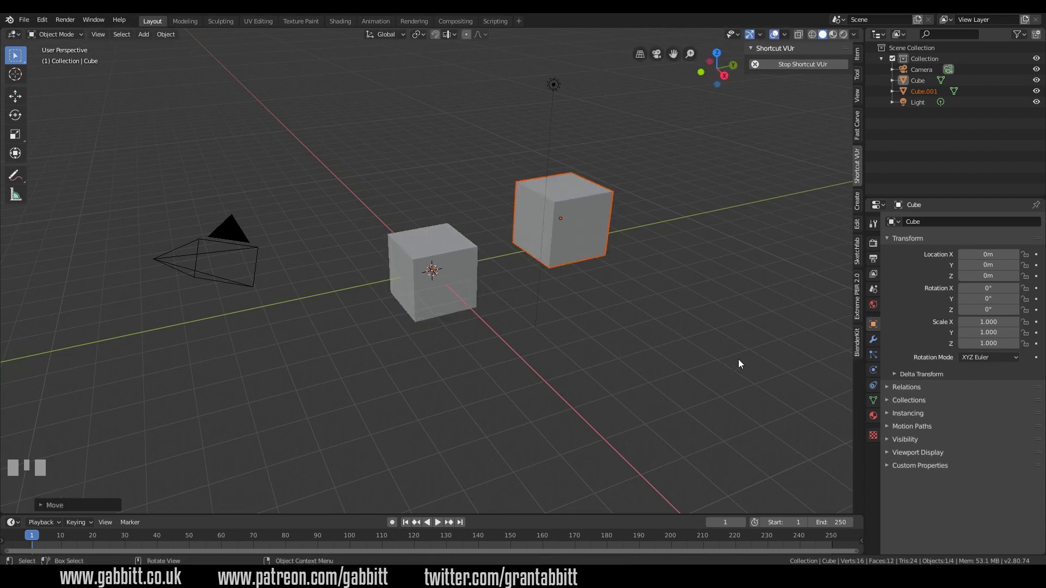
# Leave the copy's Scale X at 1.000 and paste a value into its X rotation
pyautogui.click(988, 322)
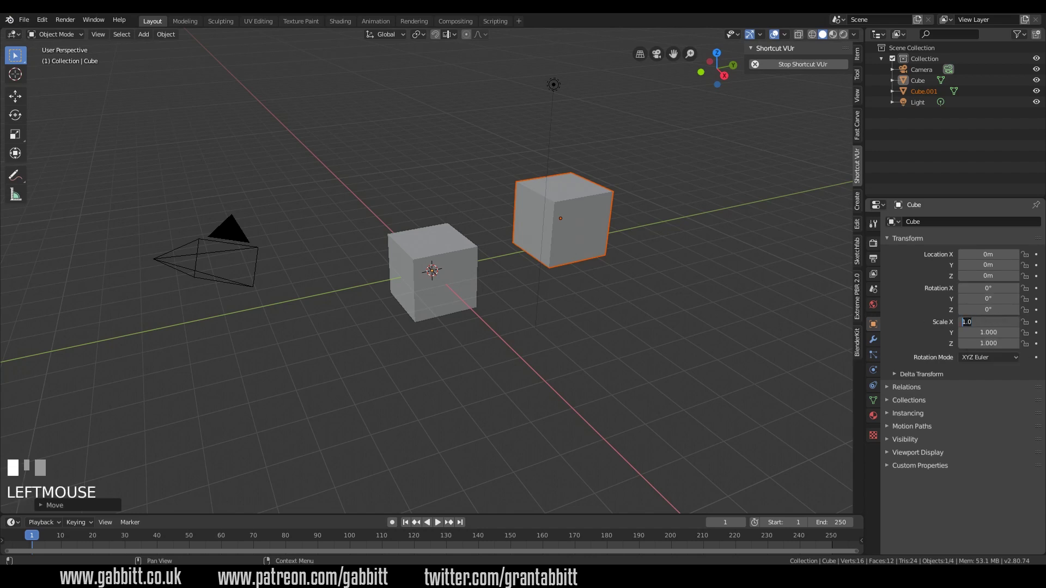
pyautogui.press('Escape')
pyautogui.hotkey('ctrl', 'v')
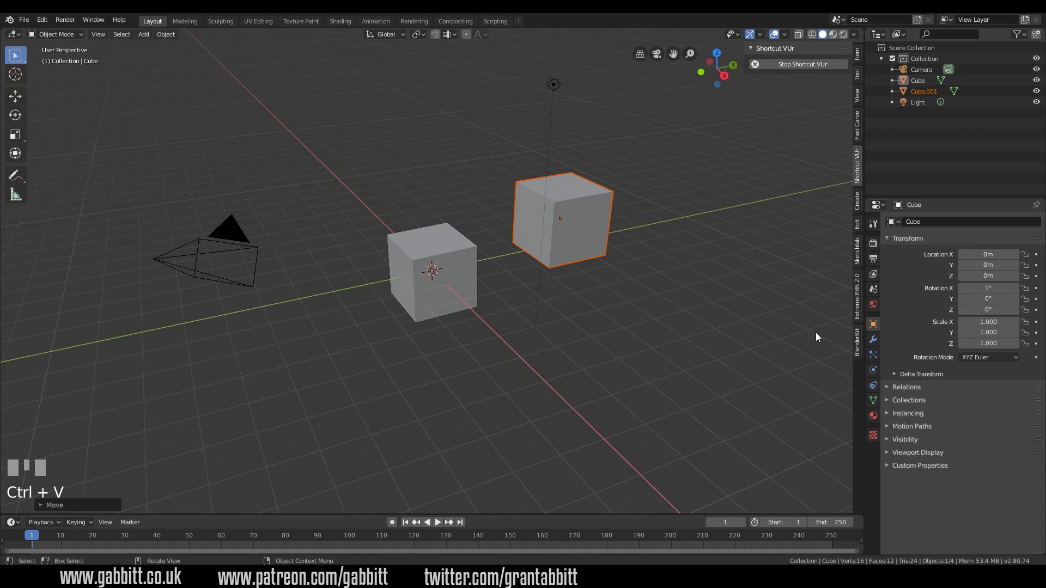
pyautogui.hotkey('ctrl', 'z')
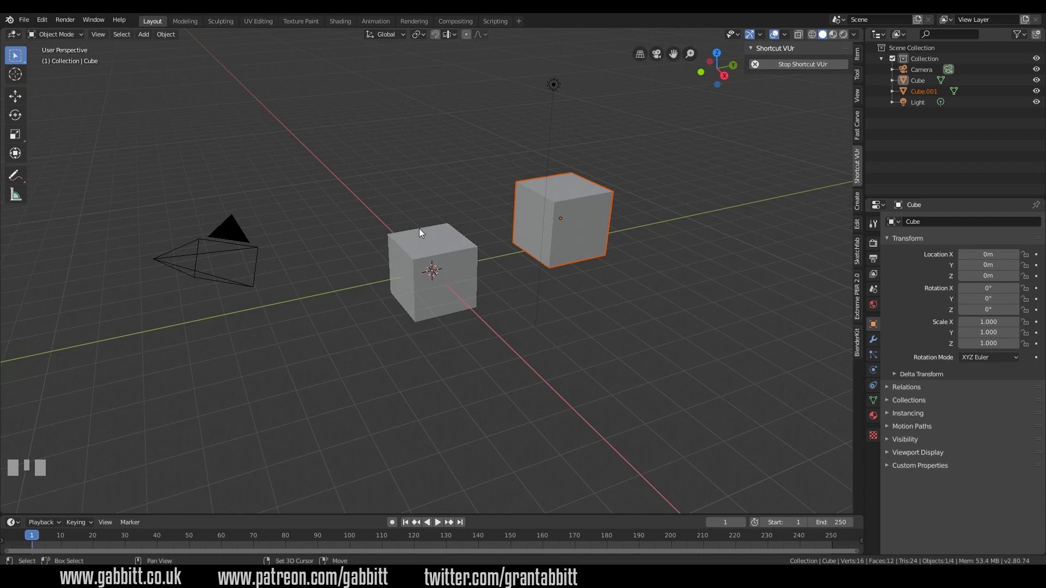
pyautogui.keyDown('shift'); pyautogui.moveTo(415, 199); pyautogui.dragTo(304, 302, button='right'); pyautogui.keyUp('shift')
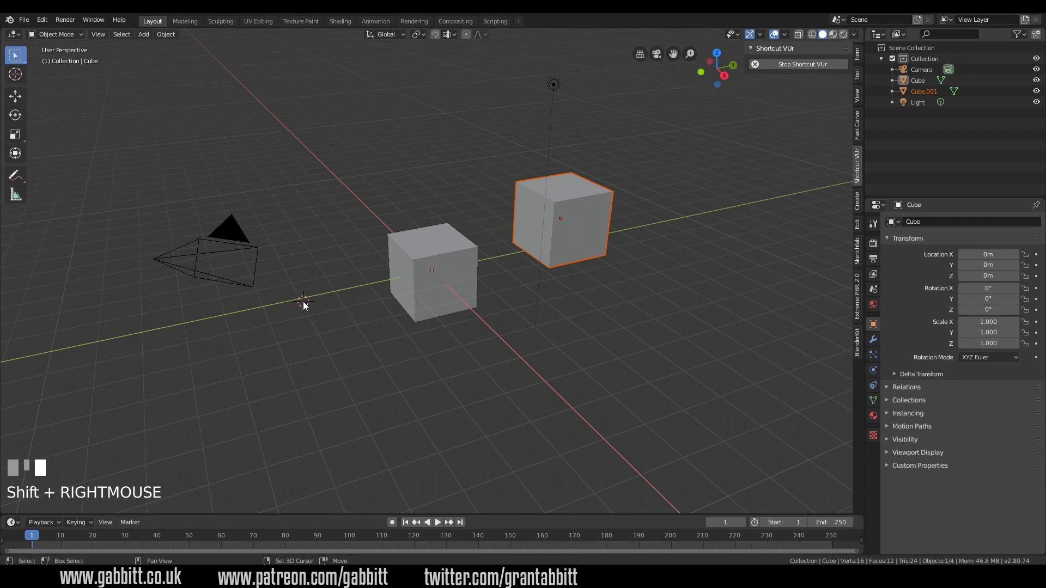
pyautogui.keyDown('shift'); pyautogui.rightClick(436, 261); pyautogui.keyUp('shift')
pyautogui.moveTo(446, 305); pyautogui.dragTo(279, 162, button='middle')
pyautogui.keyDown('shift'); pyautogui.rightClick(468, 199); pyautogui.keyUp('shift')
pyautogui.keyDown('shift'); pyautogui.rightClick(316, 217); pyautogui.keyUp('shift')
pyautogui.moveTo(317, 214); pyautogui.dragTo(350, 240, button='middle')
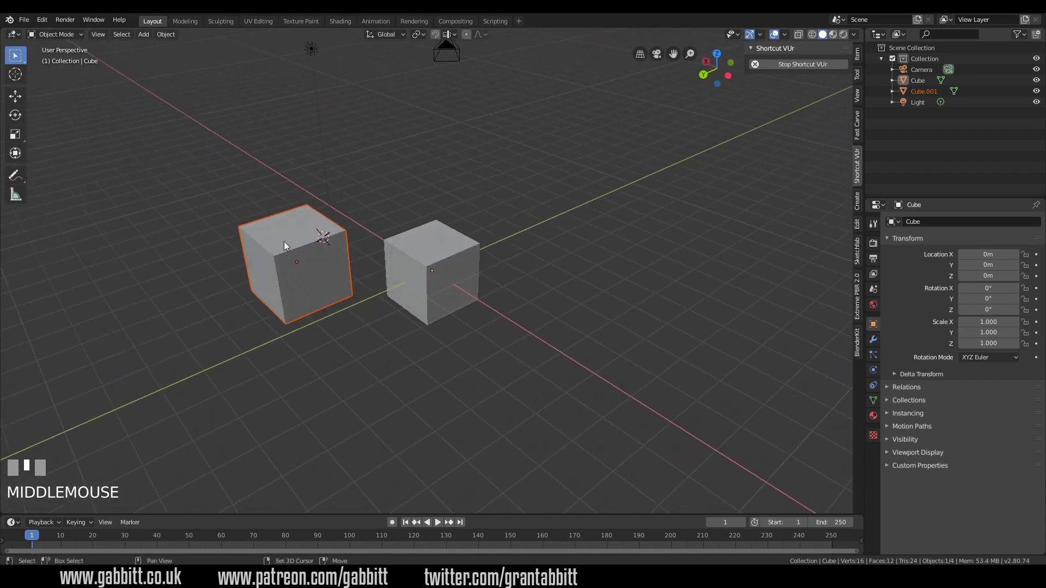
pyautogui.scroll(-1, 283, 241)
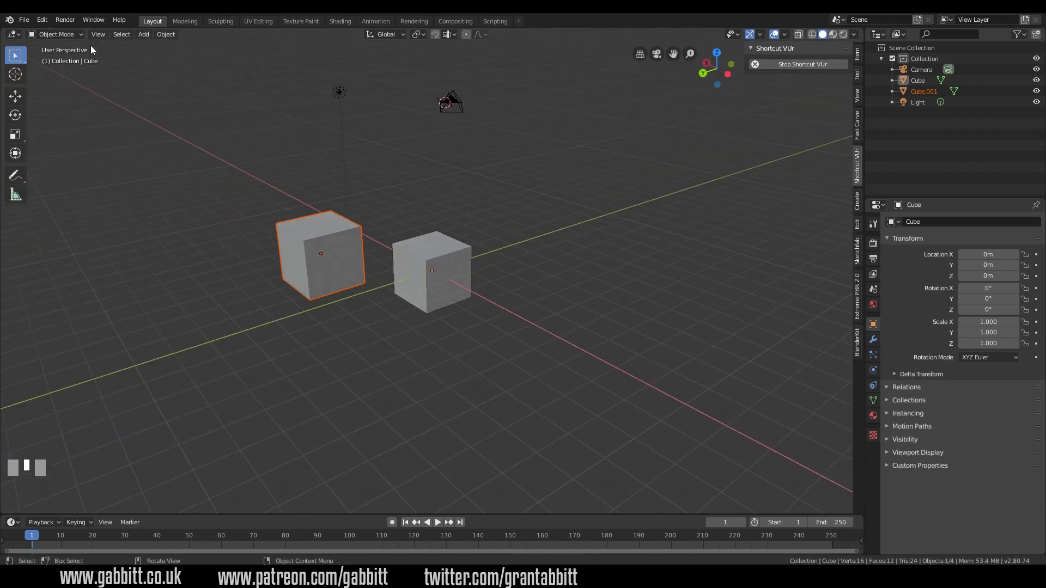
pyautogui.click(18, 98)
pyautogui.click(20, 117)
pyautogui.click(16, 135)
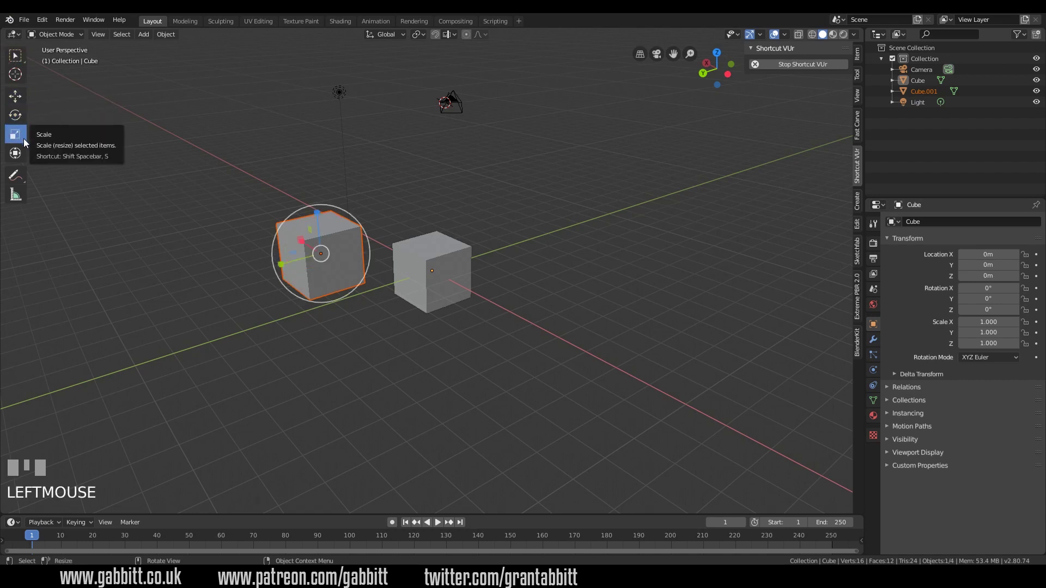
pyautogui.click(19, 197)
pyautogui.moveTo(301, 195); pyautogui.dragTo(525, 221)
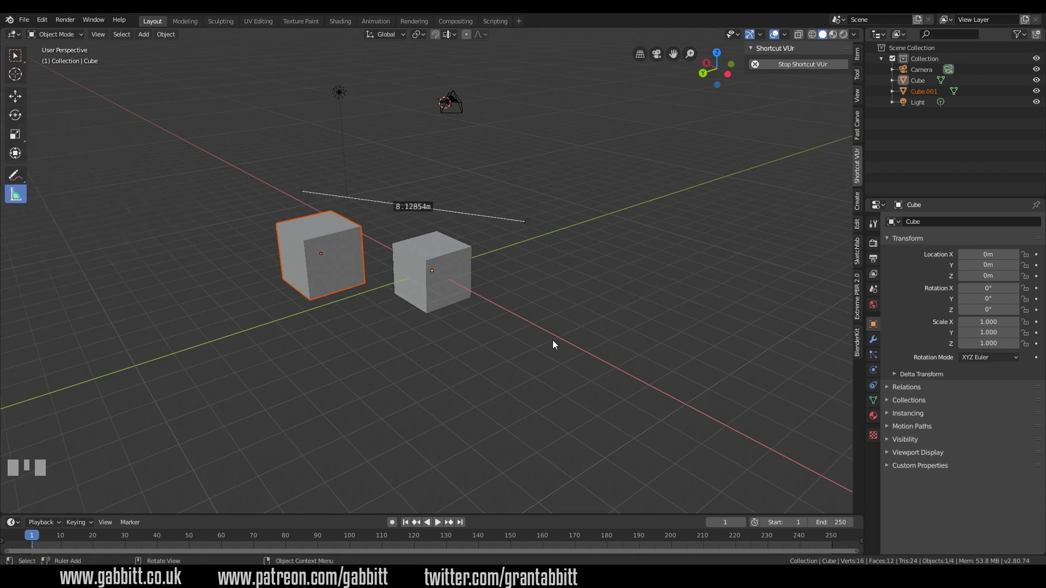
pyautogui.moveTo(551, 341); pyautogui.dragTo(499, 285, button='middle')
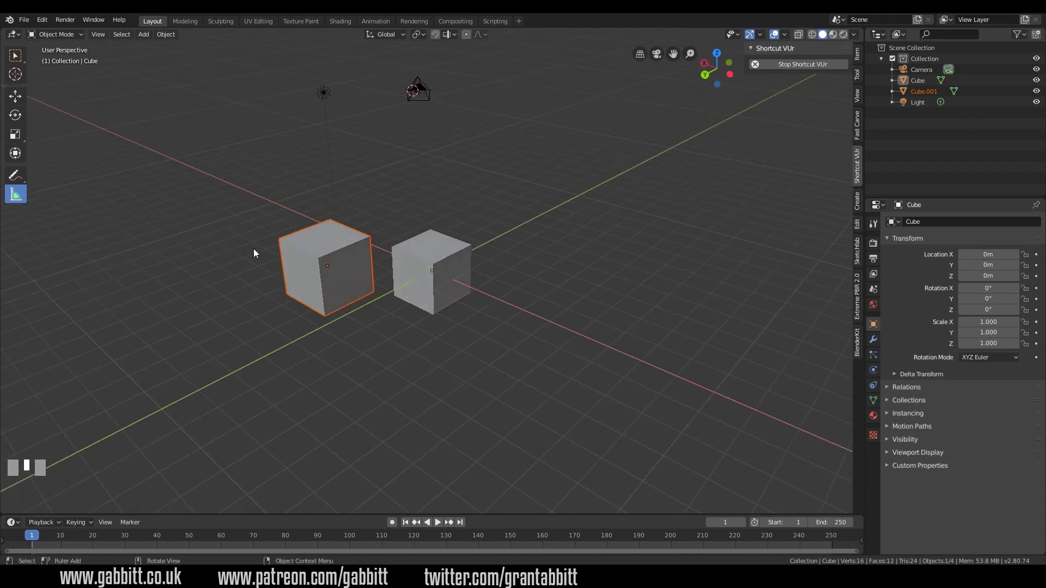
pyautogui.click(15, 175)
pyautogui.click(259, 200)
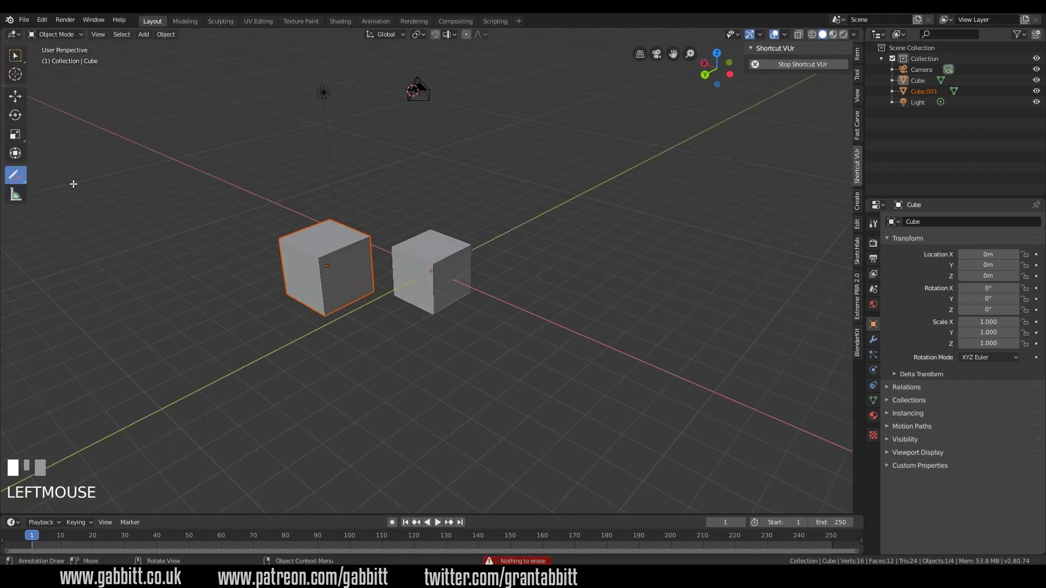
pyautogui.click(19, 183)
pyautogui.click(44, 180)
pyautogui.moveTo(279, 177)
pyautogui.mouseDown()
pyautogui.moveTo(196, 209)
pyautogui.moveTo(174, 308)
pyautogui.mouseUp()
pyautogui.click(19, 183)
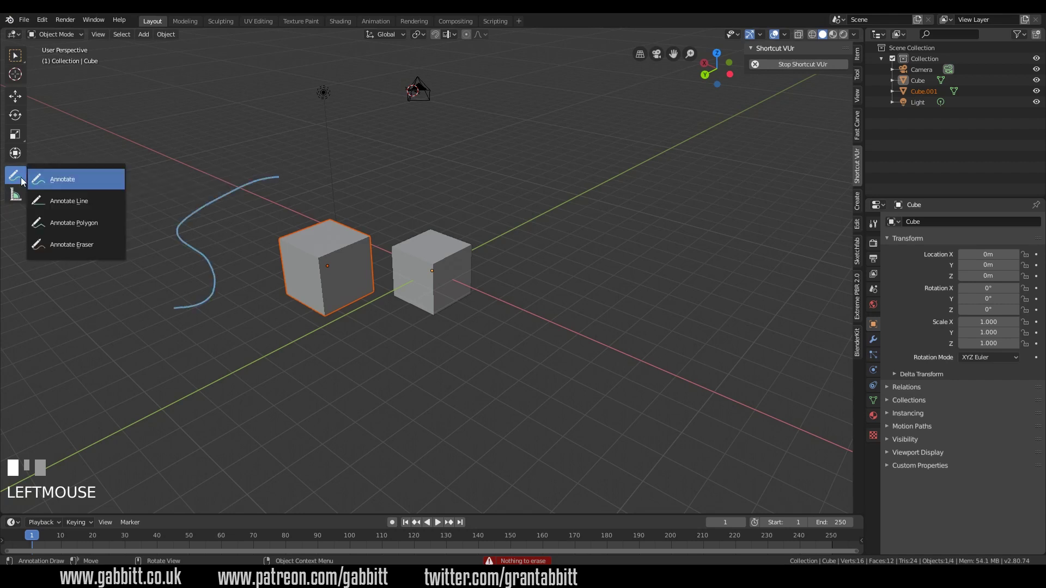
pyautogui.click(71, 222)
pyautogui.moveTo(280, 175)
pyautogui.mouseDown()
pyautogui.moveTo(221, 191)
pyautogui.moveTo(184, 299)
pyautogui.mouseUp()
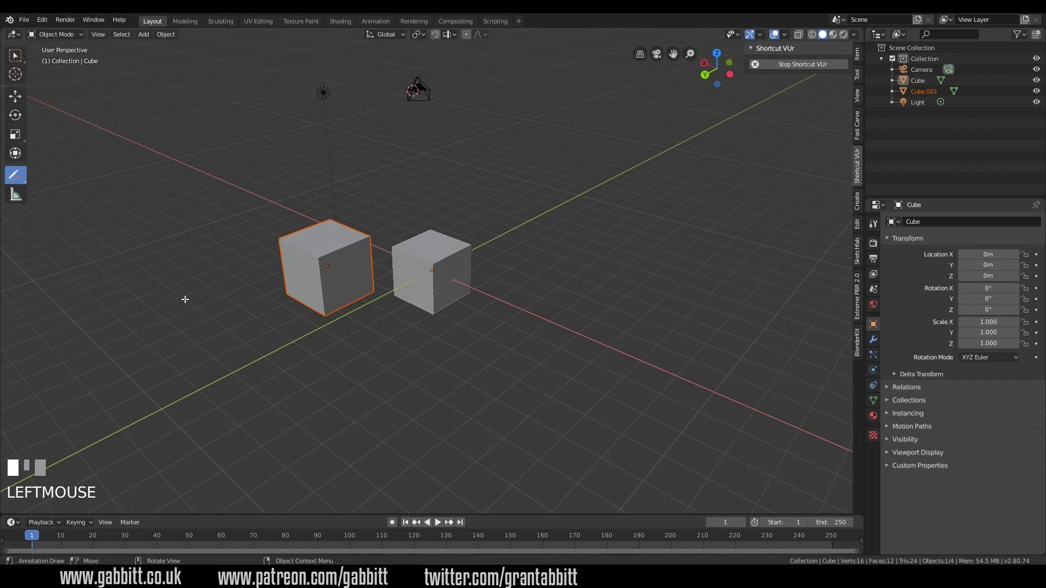
pyautogui.click(15, 55)
pyautogui.click(431, 270)
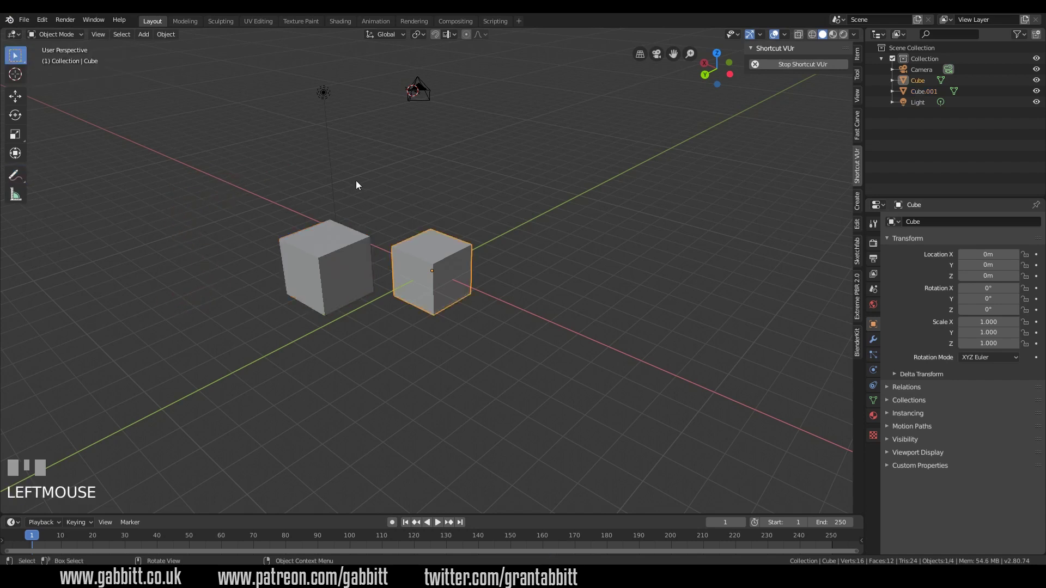
pyautogui.click(325, 96)
pyautogui.click(332, 232)
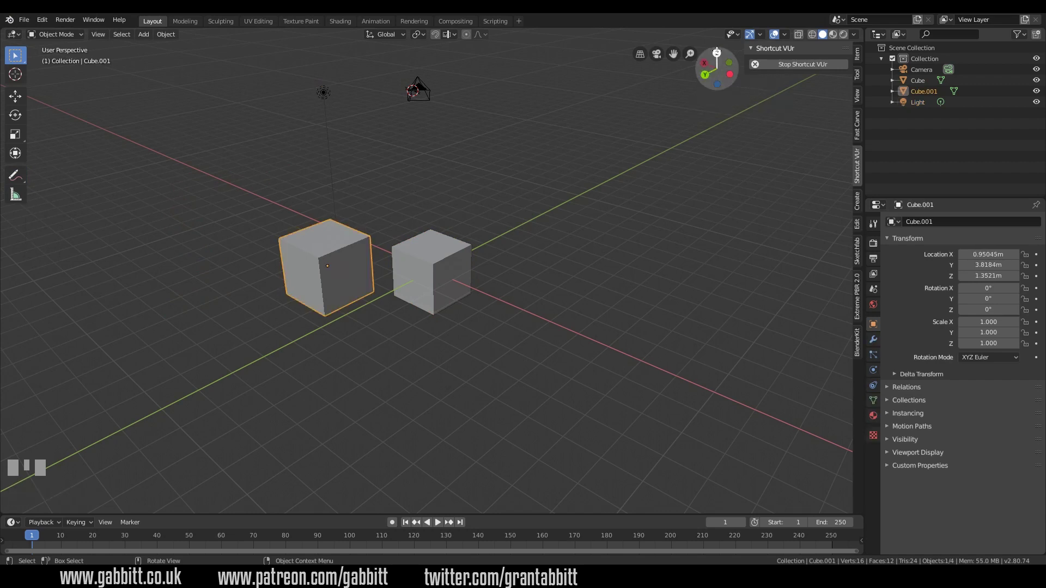
pyautogui.click(717, 52)
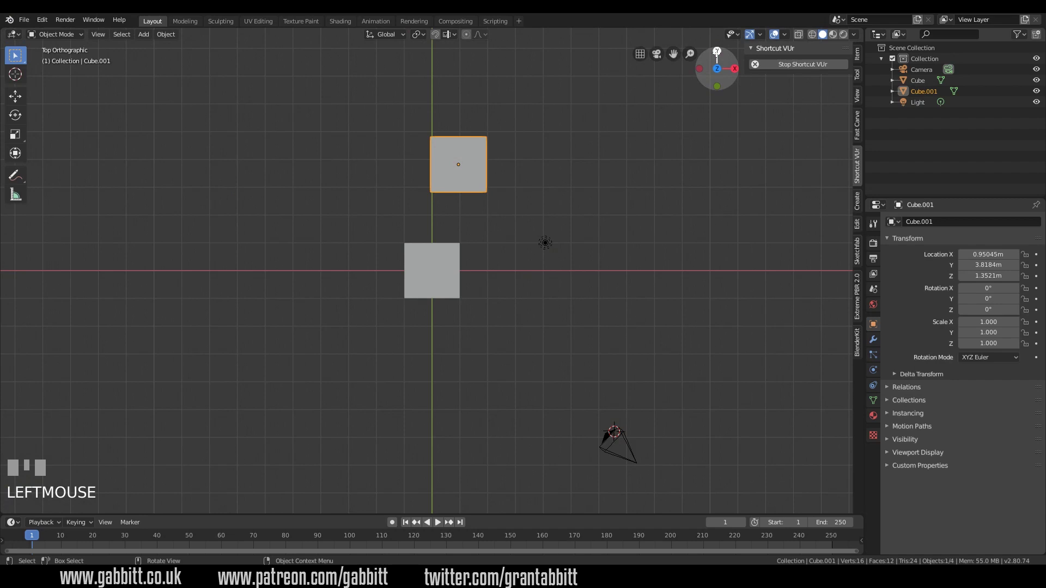
pyautogui.click(717, 51)
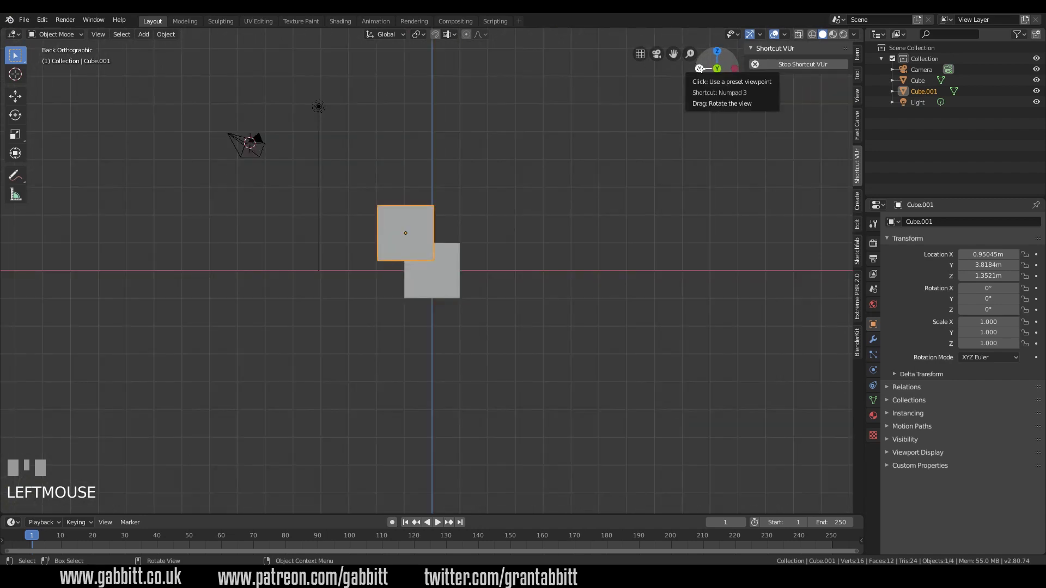
pyautogui.click(701, 70)
pyautogui.click(717, 52)
pyautogui.click(717, 52)
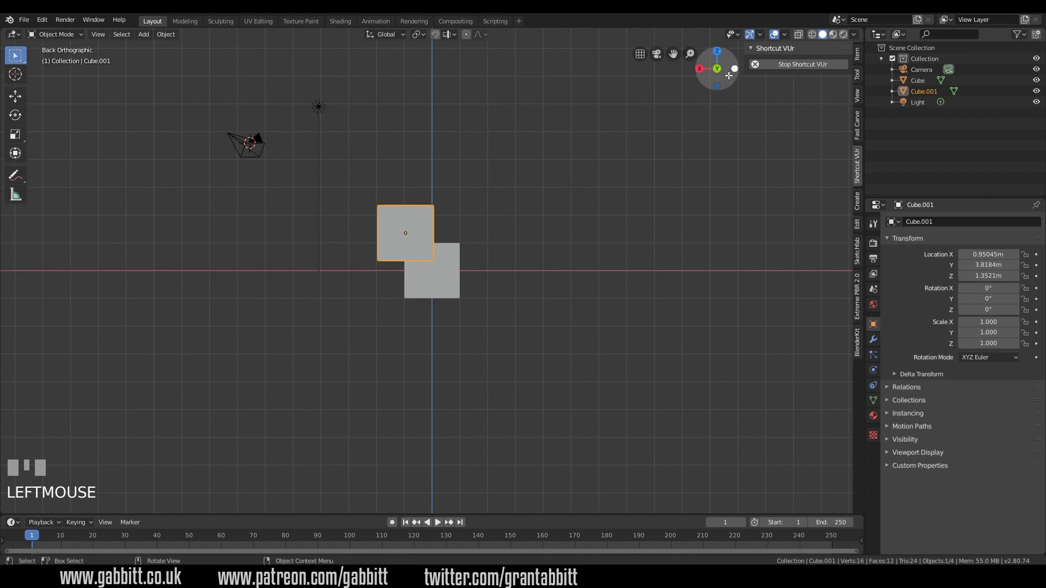
pyautogui.moveTo(720, 70)
pyautogui.mouseDown()
pyautogui.moveTo(708, 81)
pyautogui.moveTo(741, 87)
pyautogui.moveTo(706, 68)
pyautogui.mouseUp()
pyautogui.click(640, 54)
pyautogui.click(641, 54)
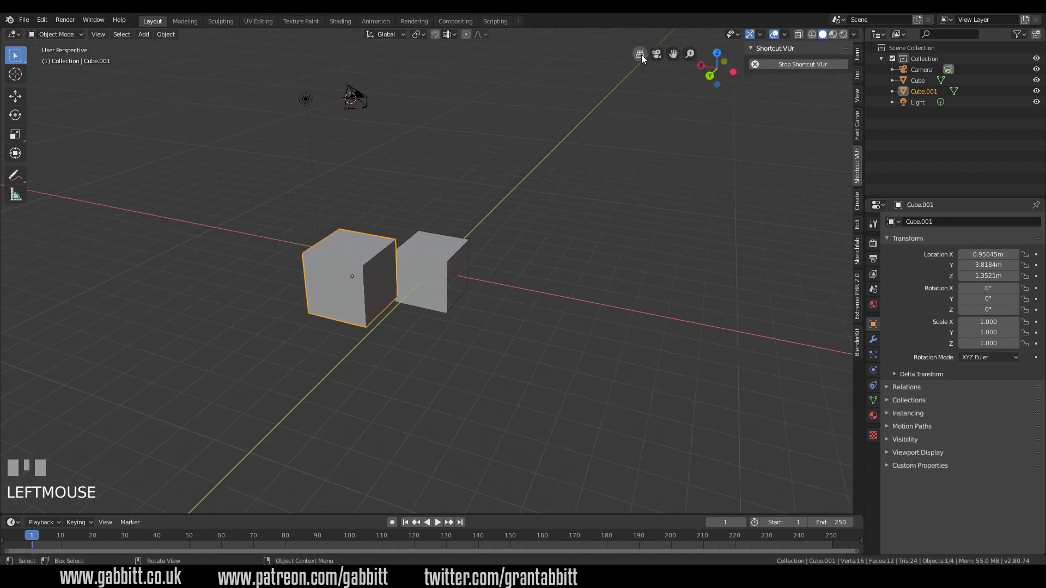
pyautogui.moveTo(673, 54)
pyautogui.mouseDown()
pyautogui.moveTo(546, 63)
pyautogui.moveTo(763, 60)
pyautogui.moveTo(656, 63)
pyautogui.moveTo(690, 63)
pyautogui.moveTo(690, 54)
pyautogui.mouseUp()
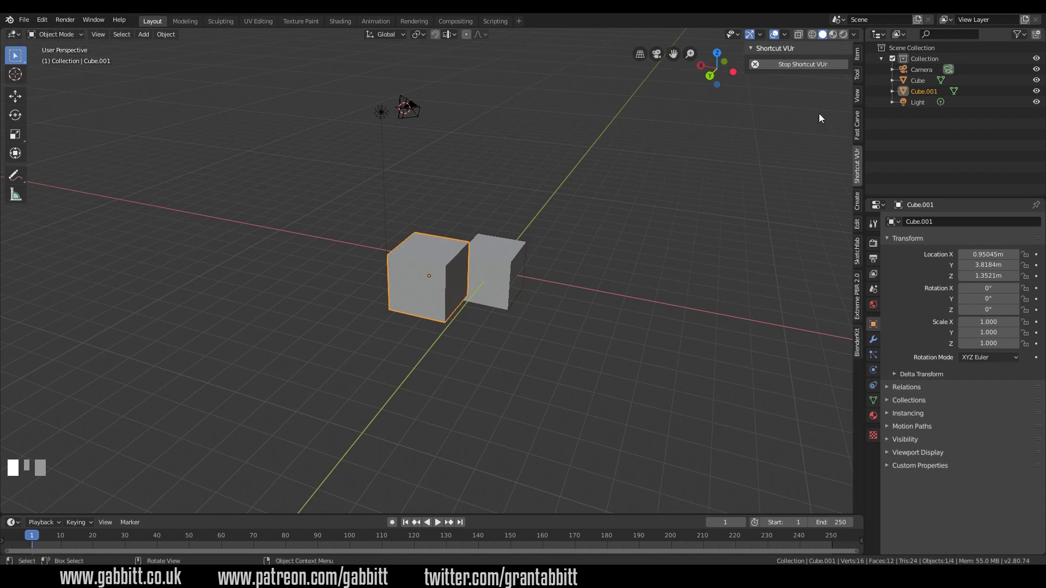
# Toggle the sidebar and flip through its panels, from the cube's transform values to Shortcut VUr
pyautogui.press('n')
pyautogui.press('n')
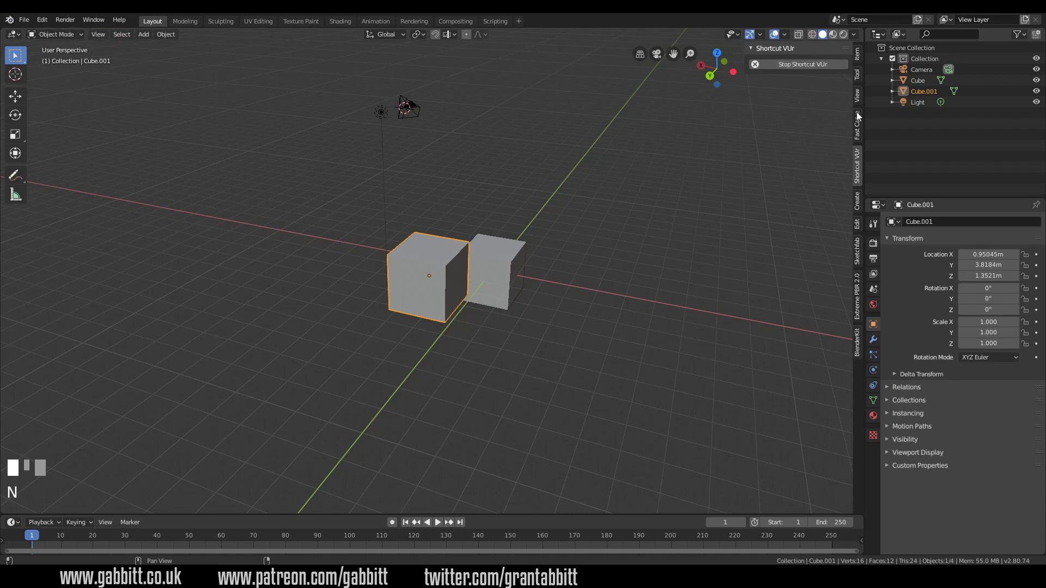
pyautogui.press('n')
pyautogui.press('n')
pyautogui.moveTo(854, 58); pyautogui.dragTo(857, 297)
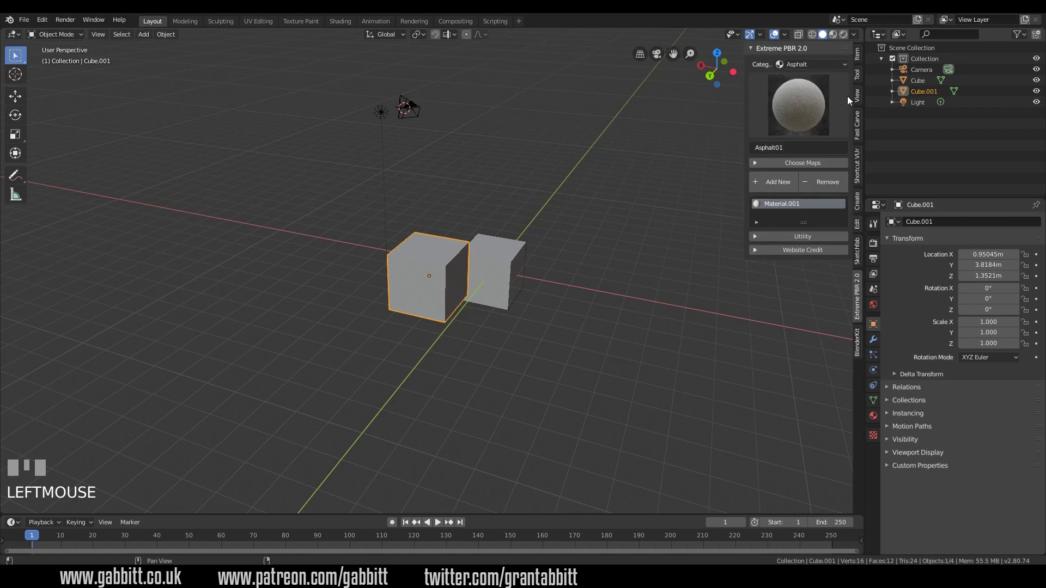
pyautogui.click(857, 63)
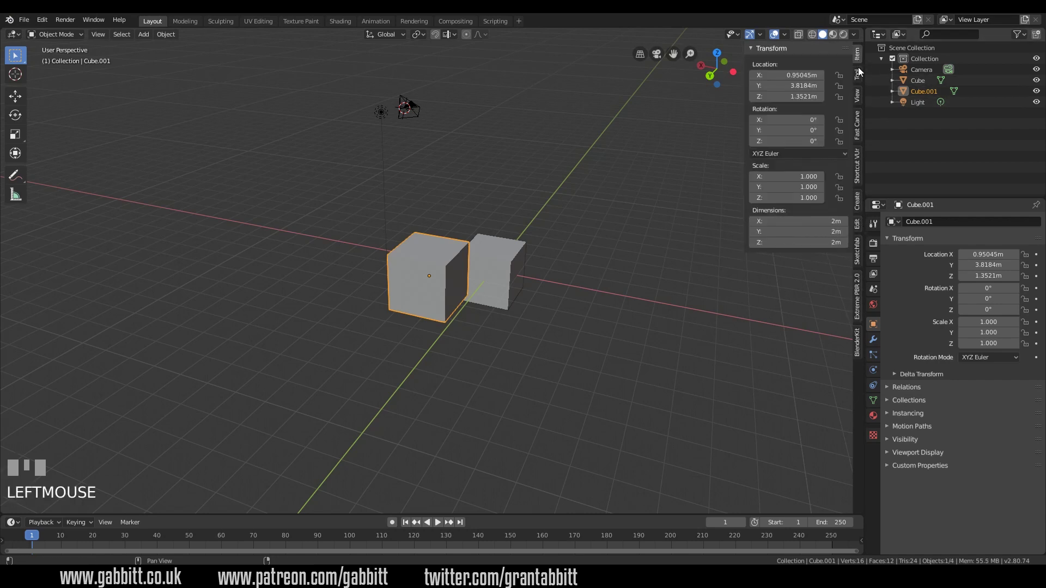
pyautogui.moveTo(859, 72); pyautogui.dragTo(853, 192)
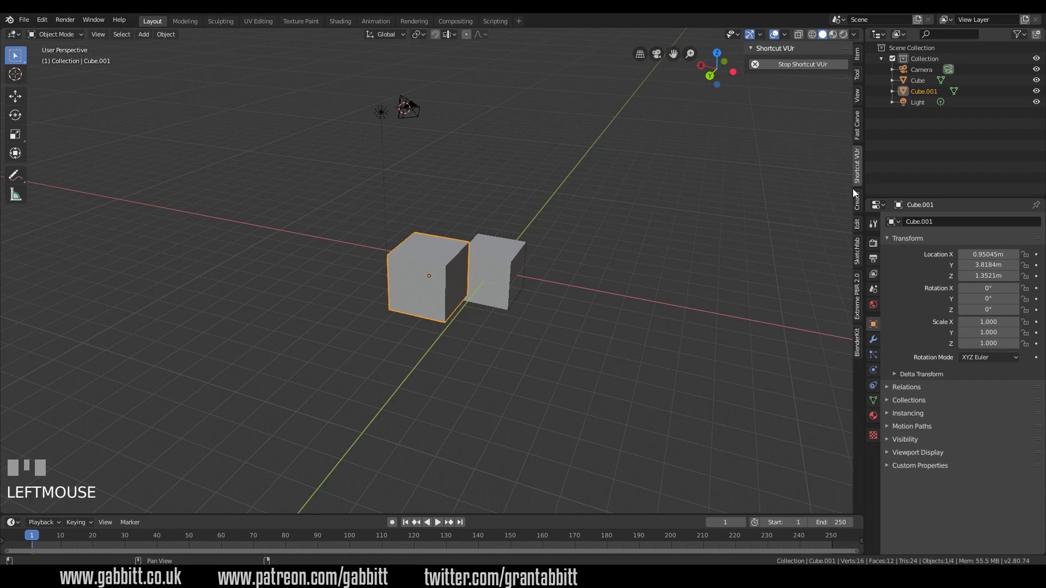
# Toggle Lock Object Modes off and on in the Edit menu, rechecking the setting
pyautogui.click(48, 20)
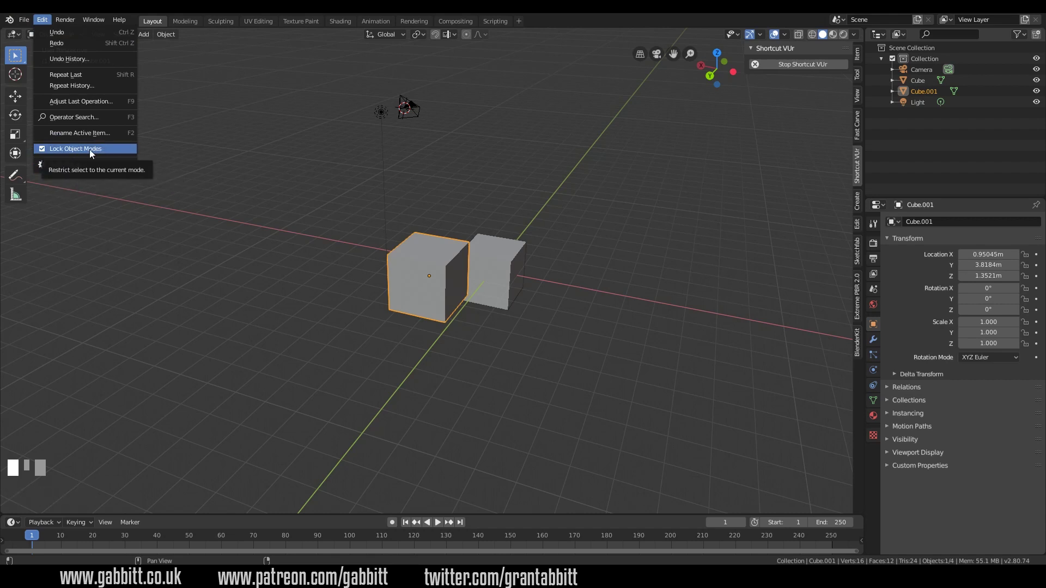
pyautogui.click(44, 149)
pyautogui.click(43, 20)
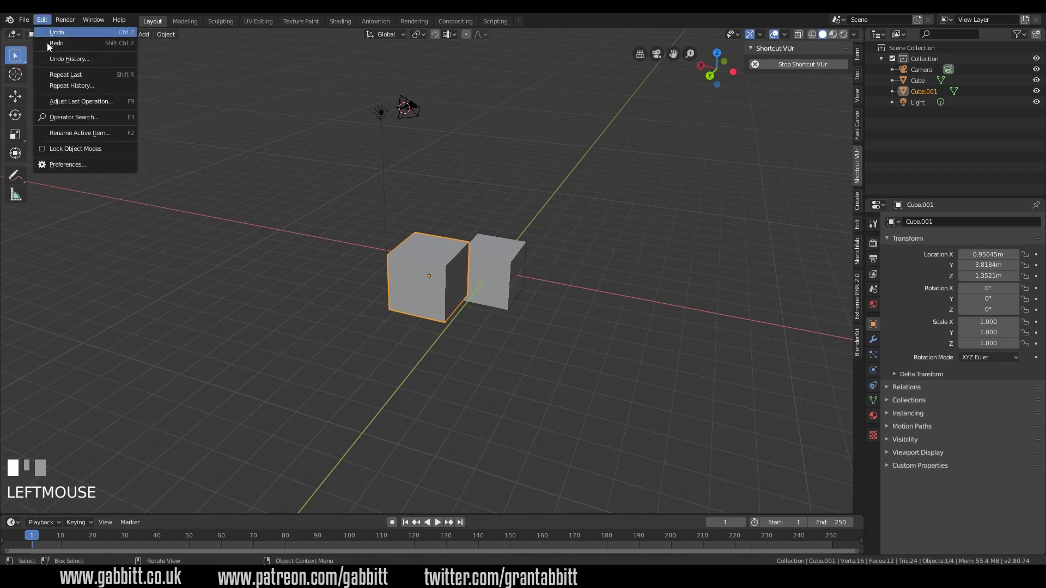
pyautogui.click(45, 148)
pyautogui.click(47, 22)
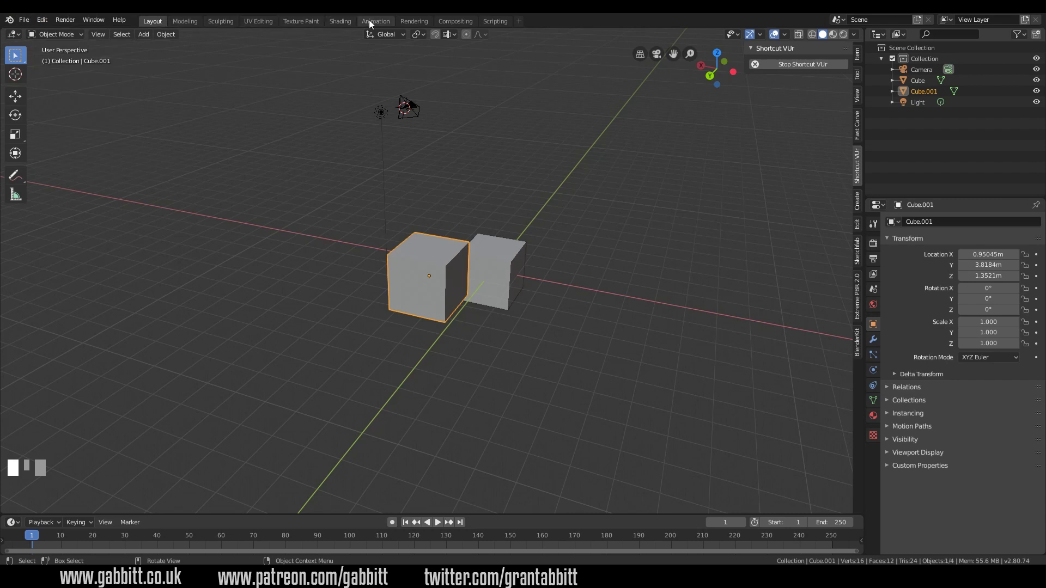
pyautogui.click(336, 22)
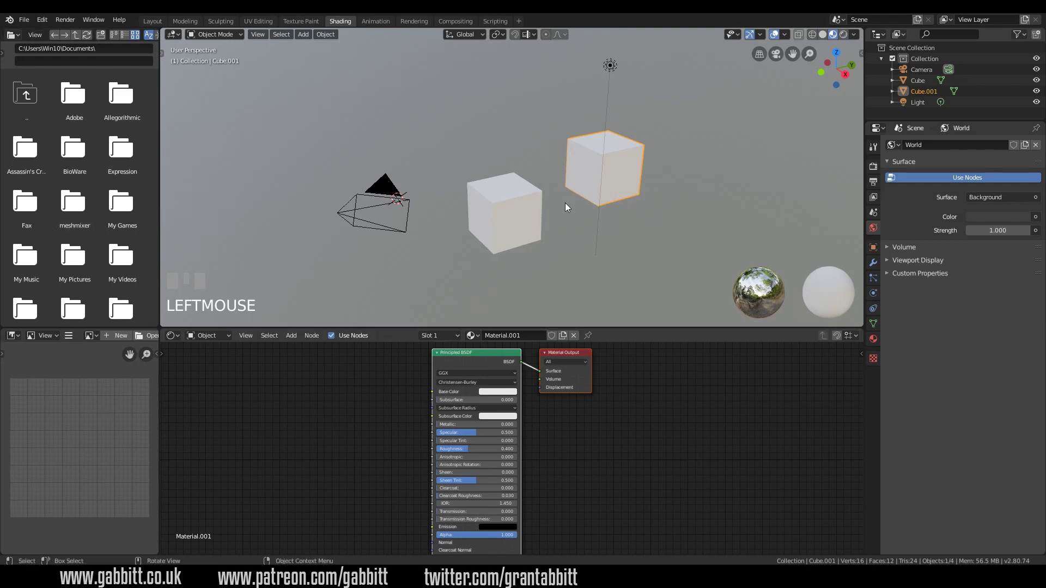
pyautogui.moveTo(567, 201); pyautogui.dragTo(605, 204, button='middle')
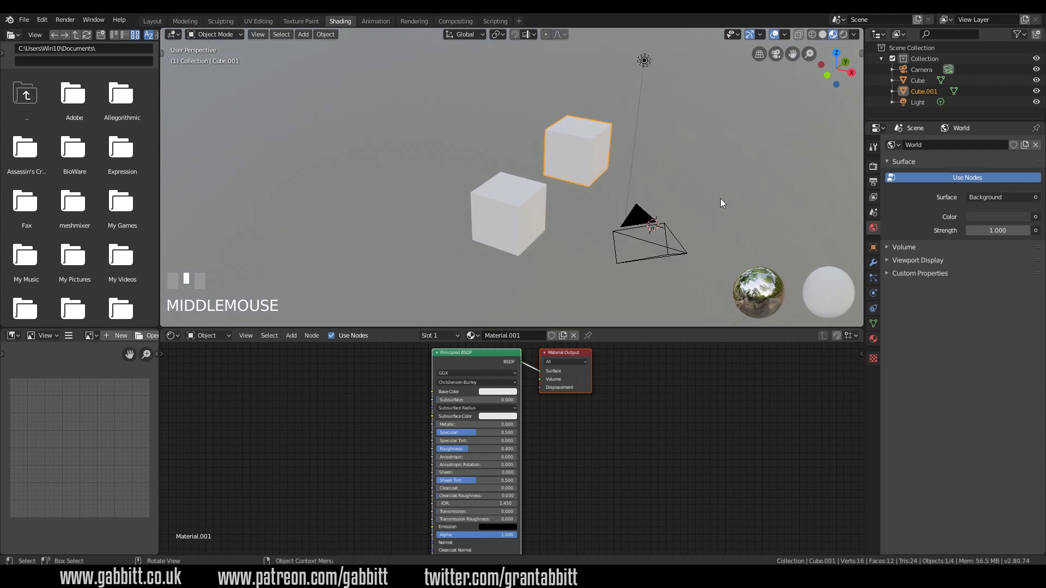
pyautogui.click(299, 21)
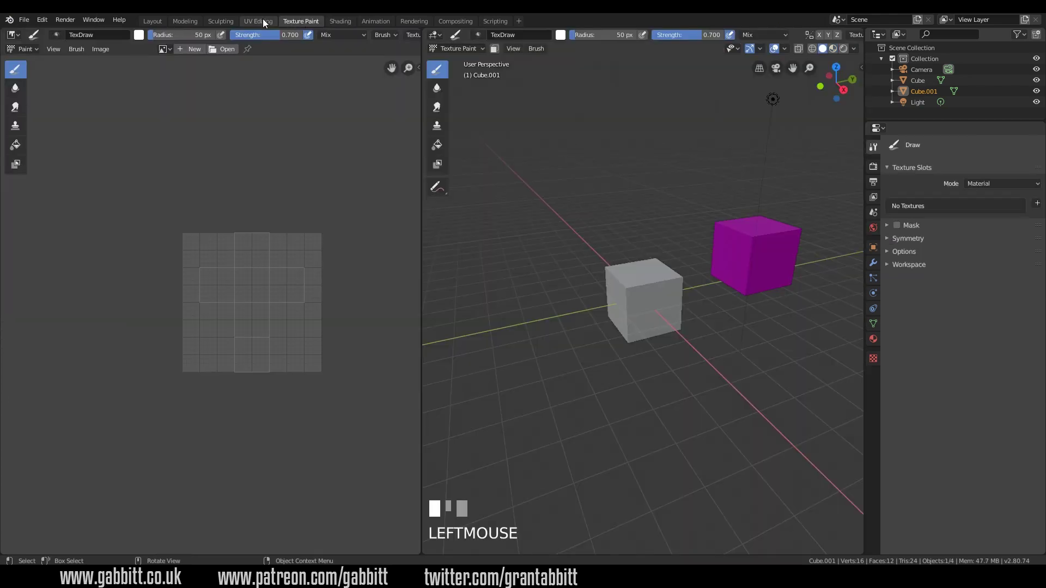
pyautogui.click(368, 21)
pyautogui.click(411, 21)
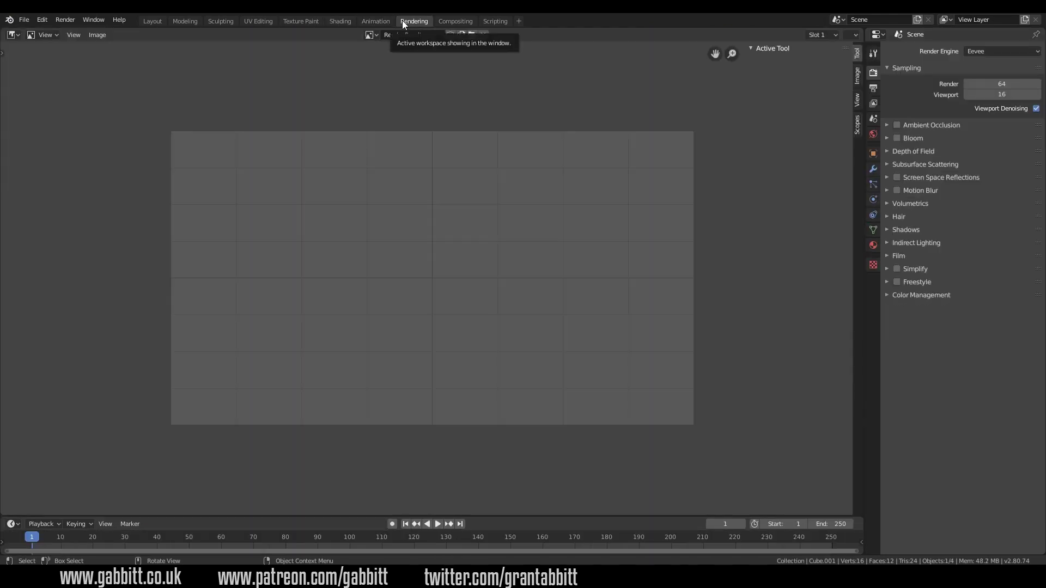
pyautogui.click(522, 20)
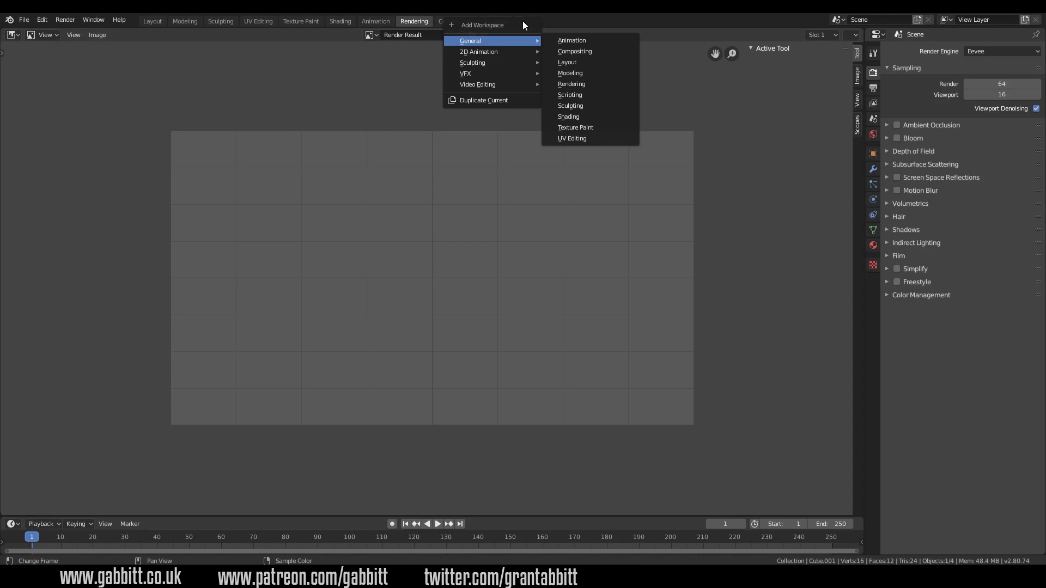
# Return to the Layout workspace and show the Select Box tool's Active Tool and Workspace settings
pyautogui.click(150, 20)
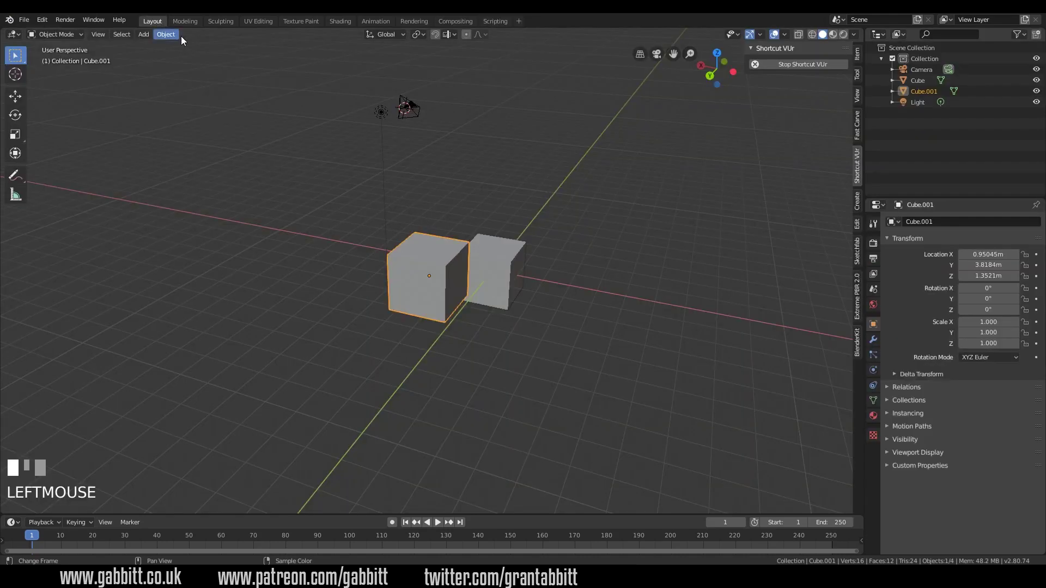
pyautogui.click(872, 223)
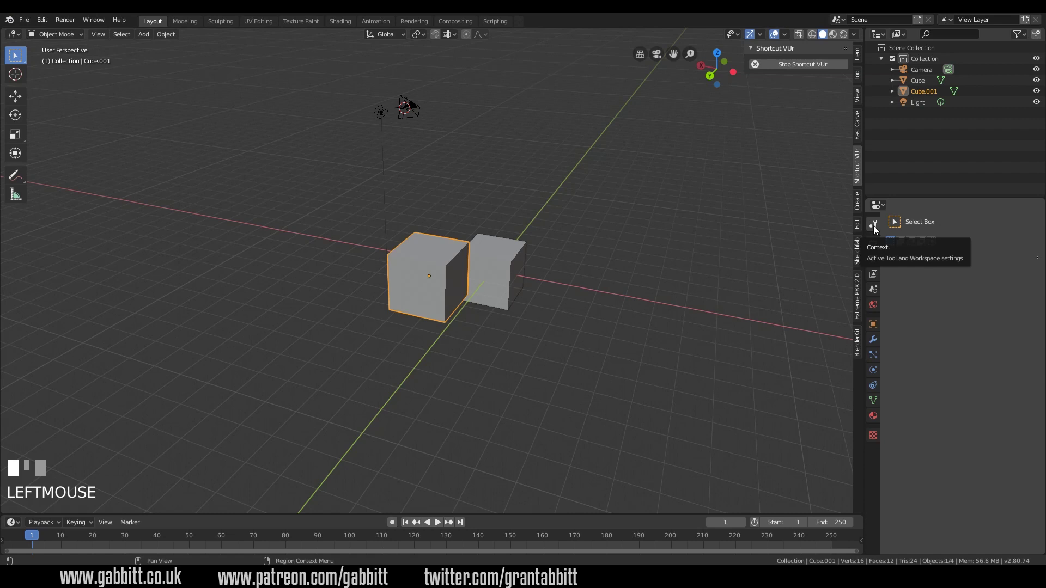
# In the Texture Paint workspace, pick Soften and then the Smear brush, then go back to Layout
pyautogui.click(312, 22)
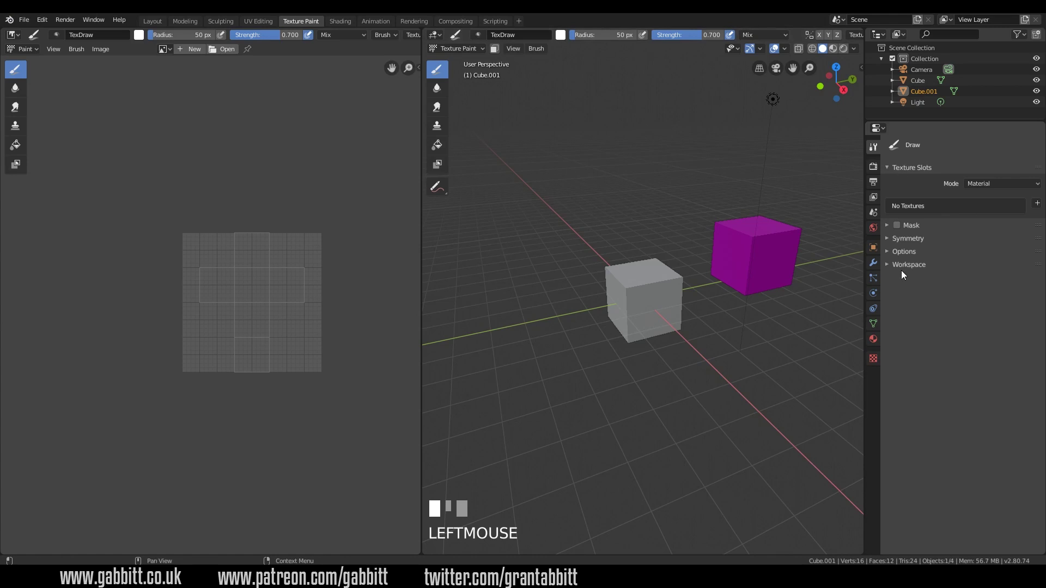
pyautogui.click(438, 88)
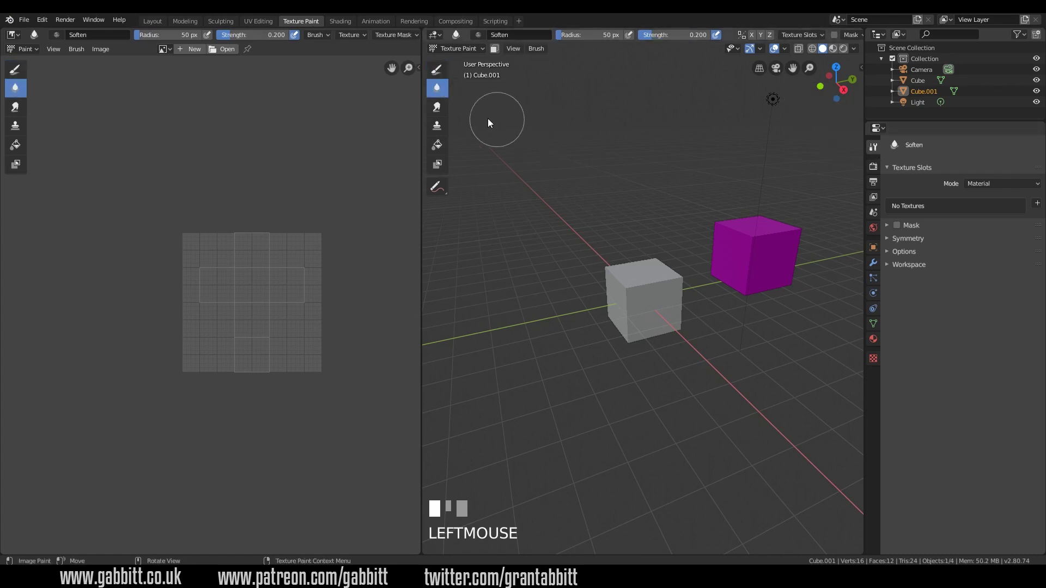
pyautogui.click(437, 107)
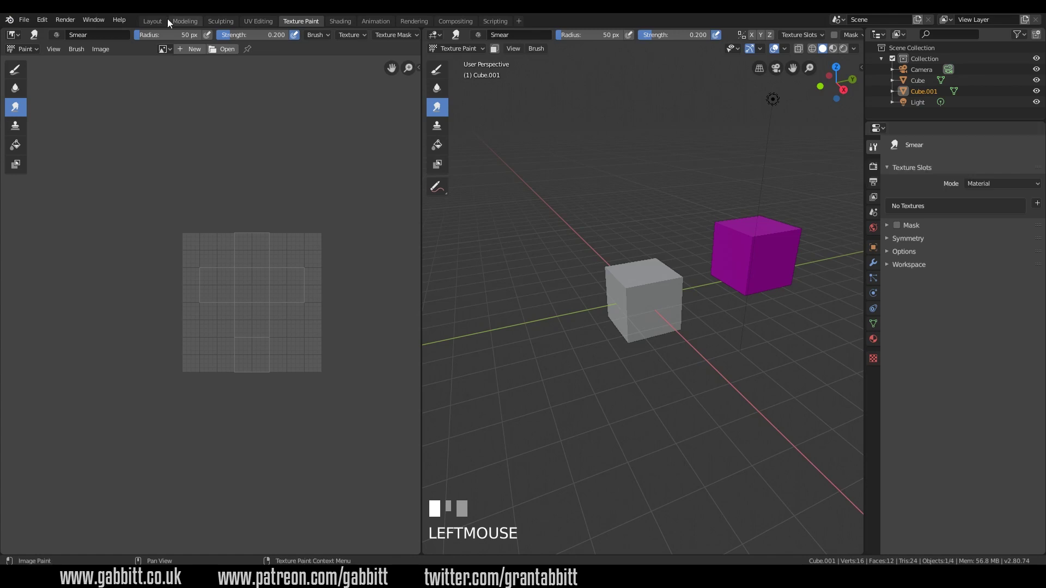
pyautogui.click(148, 21)
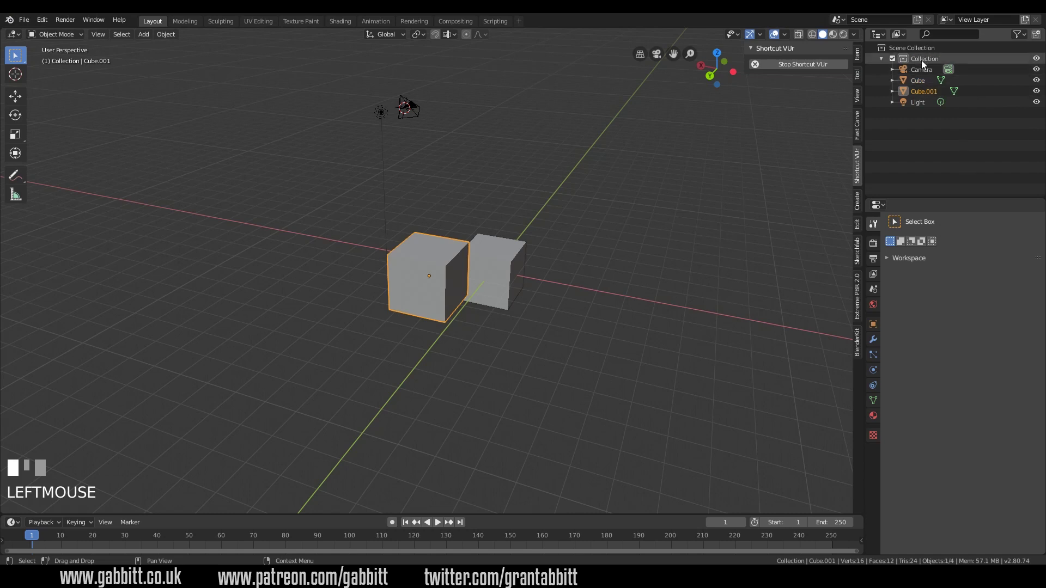
# Add a mesh cylinder to the scene next to the two cubes
pyautogui.moveTo(626, 238); pyautogui.dragTo(545, 267, button='middle')
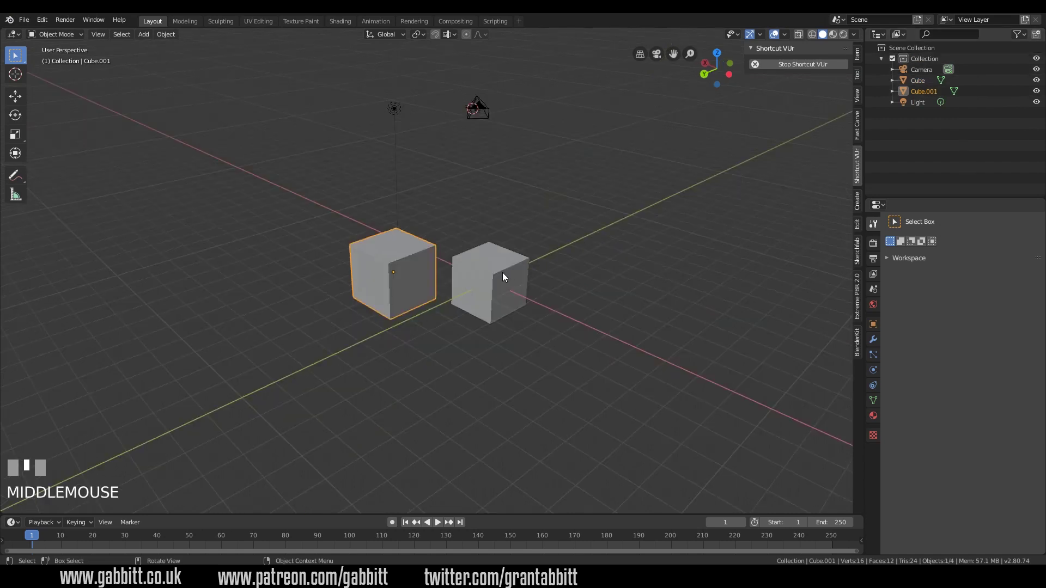
pyautogui.hotkey('shift', 'a')
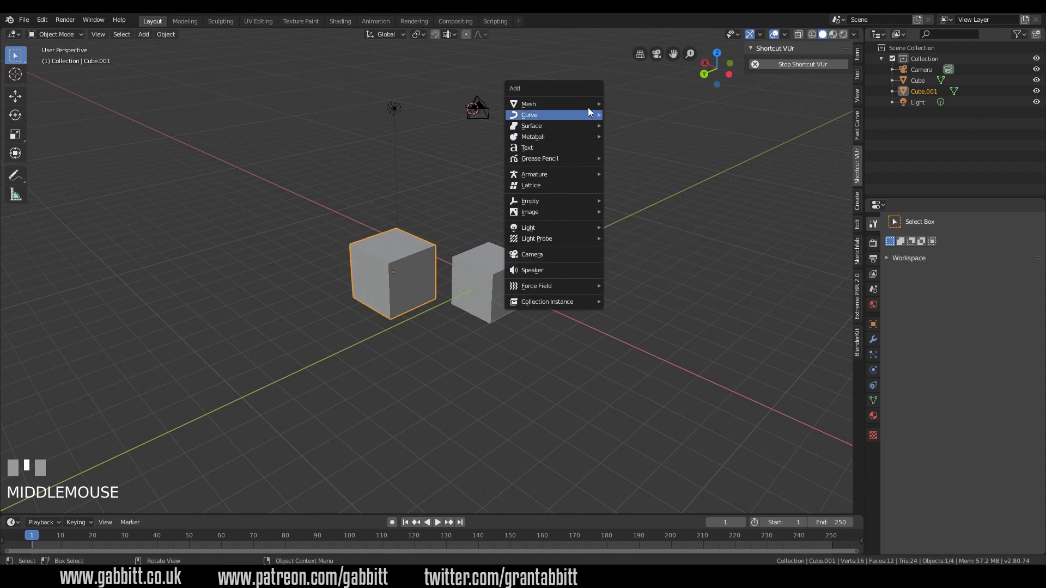
pyautogui.moveTo(586, 103)
pyautogui.click(632, 157)
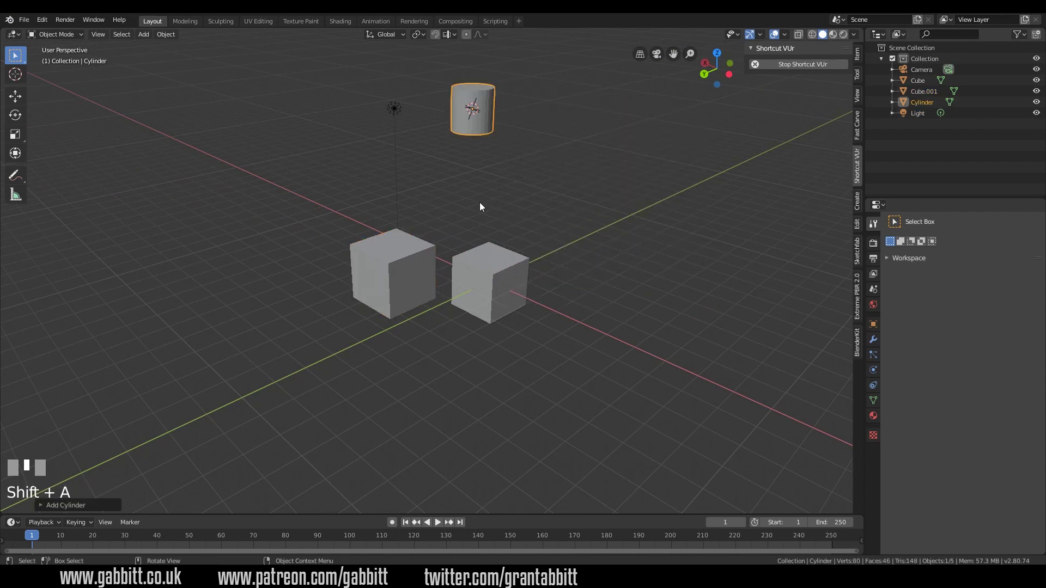
pyautogui.moveTo(471, 117); pyautogui.dragTo(350, 132, button='middle')
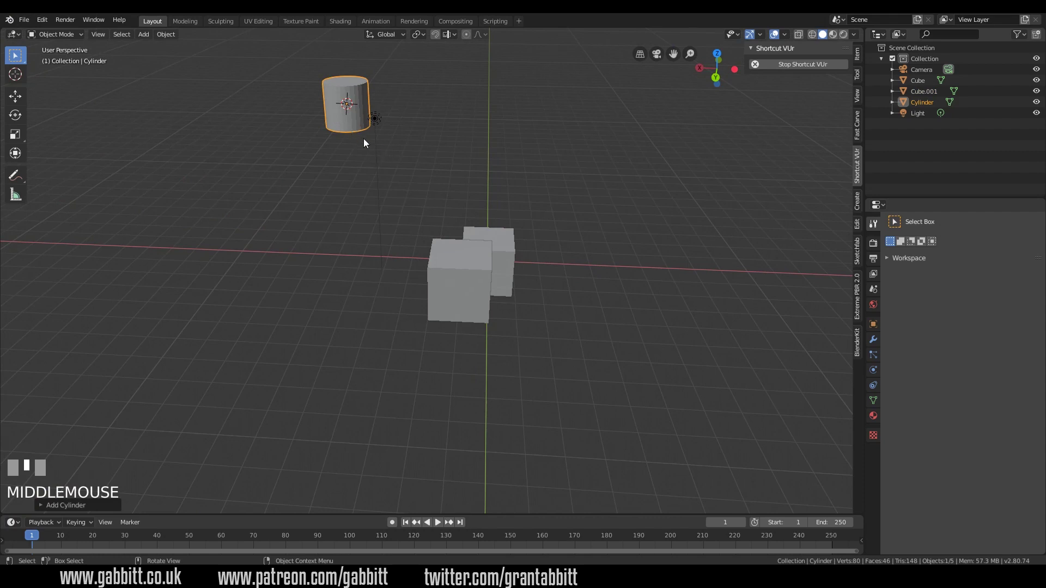
# Move the cylinder into a new collection named Collection 2
pyautogui.press('m')
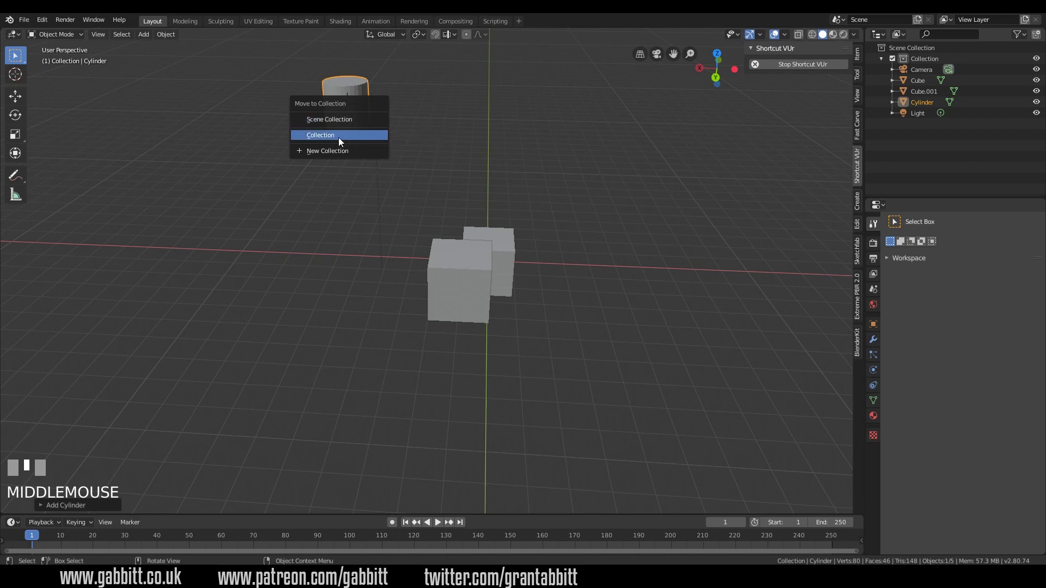
pyautogui.click(335, 152)
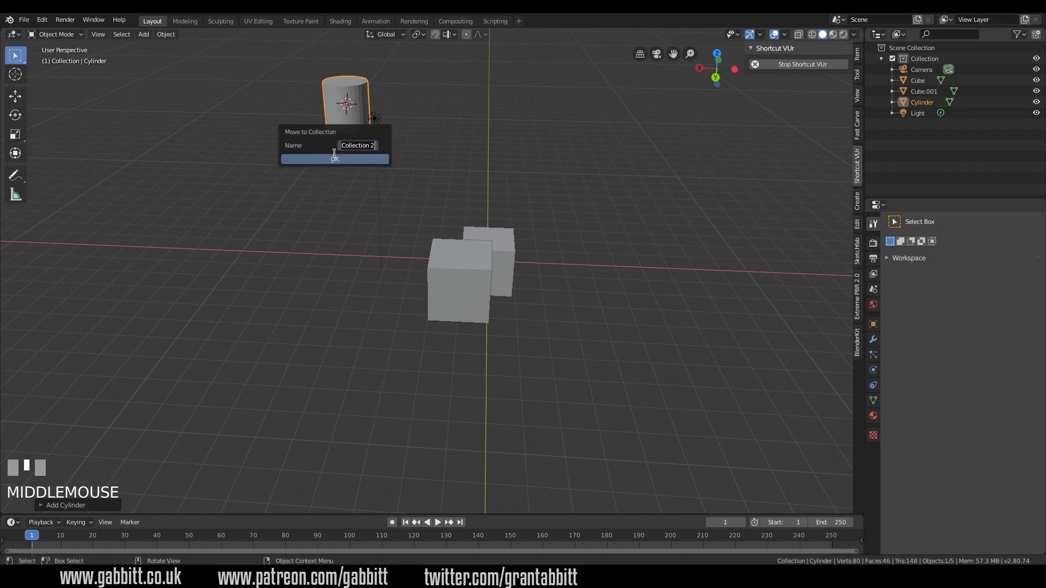
pyautogui.click(352, 159)
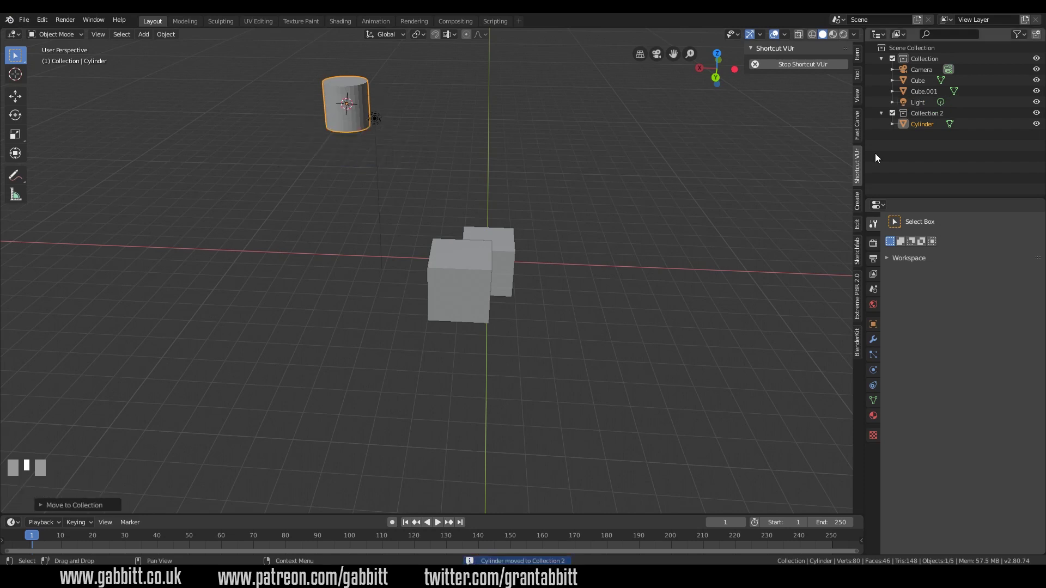
# Dismiss Collection 2's options without deleting, then hide and reshow the main Collection
pyautogui.click(923, 114)
pyautogui.rightClick(923, 114)
pyautogui.rightClick(899, 196)
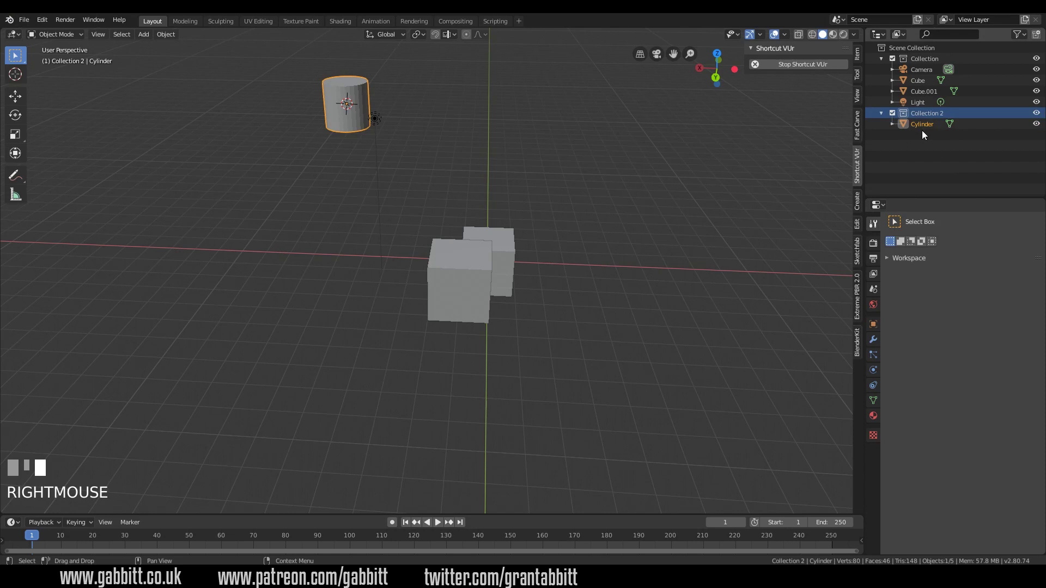
pyautogui.click(1036, 59)
pyautogui.click(1036, 59)
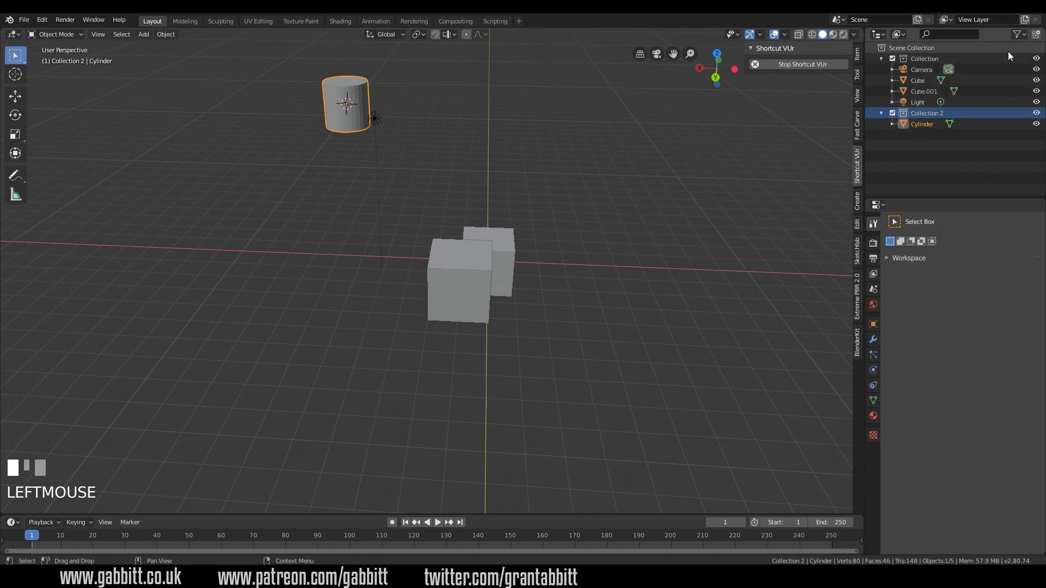
# Enable extra restriction toggles in the Outliner filter and test Collection 2's visibility toggle
pyautogui.click(1017, 35)
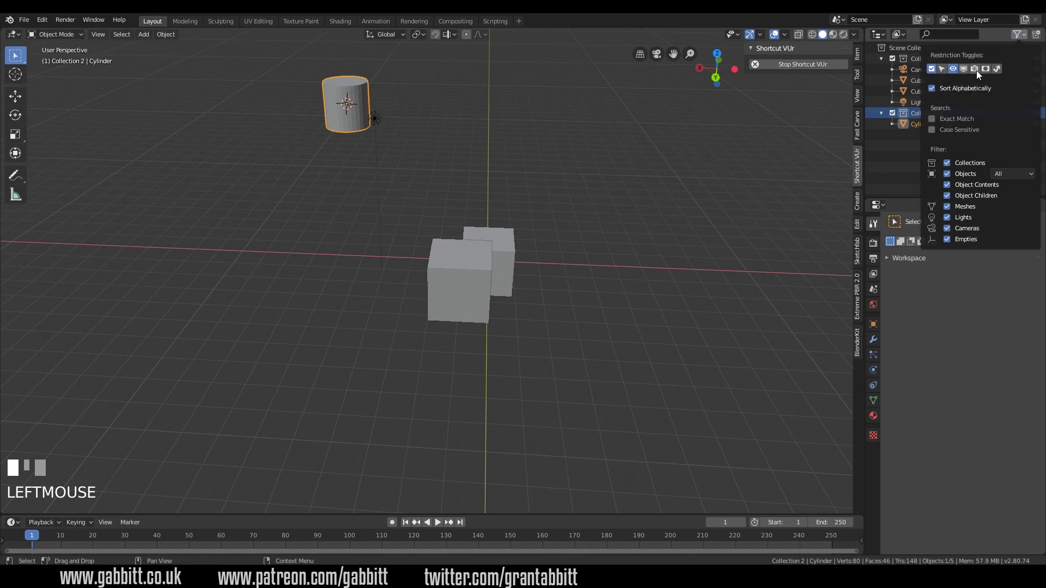
pyautogui.click(1018, 36)
pyautogui.click(1018, 36)
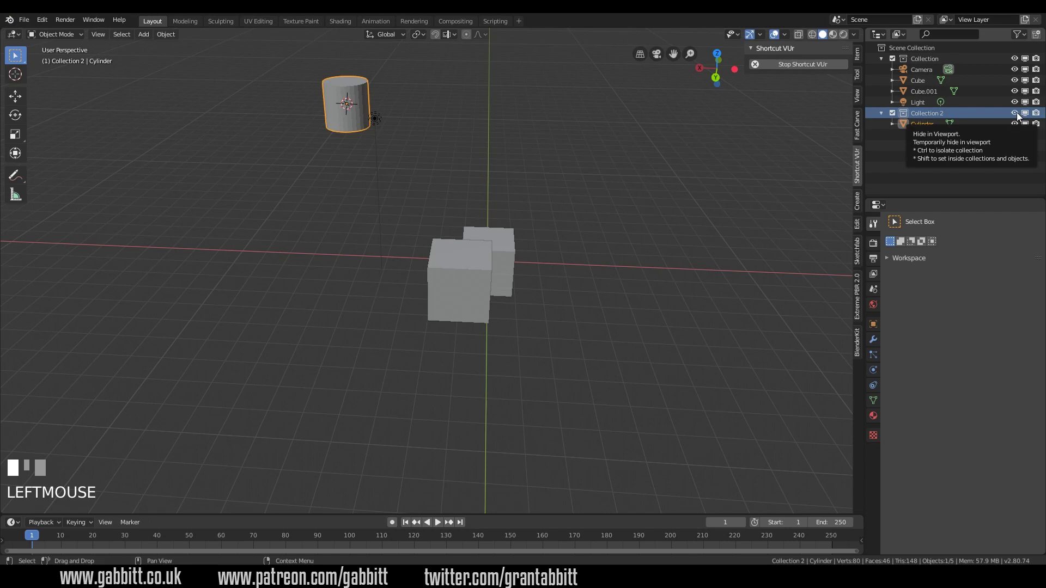
pyautogui.click(1017, 114)
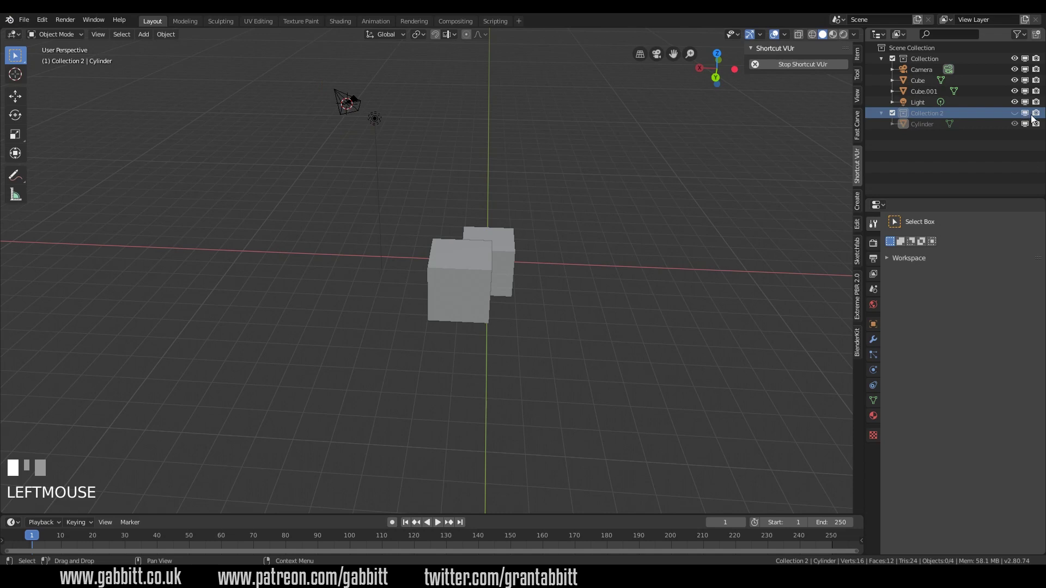
pyautogui.click(1014, 113)
pyautogui.click(1017, 34)
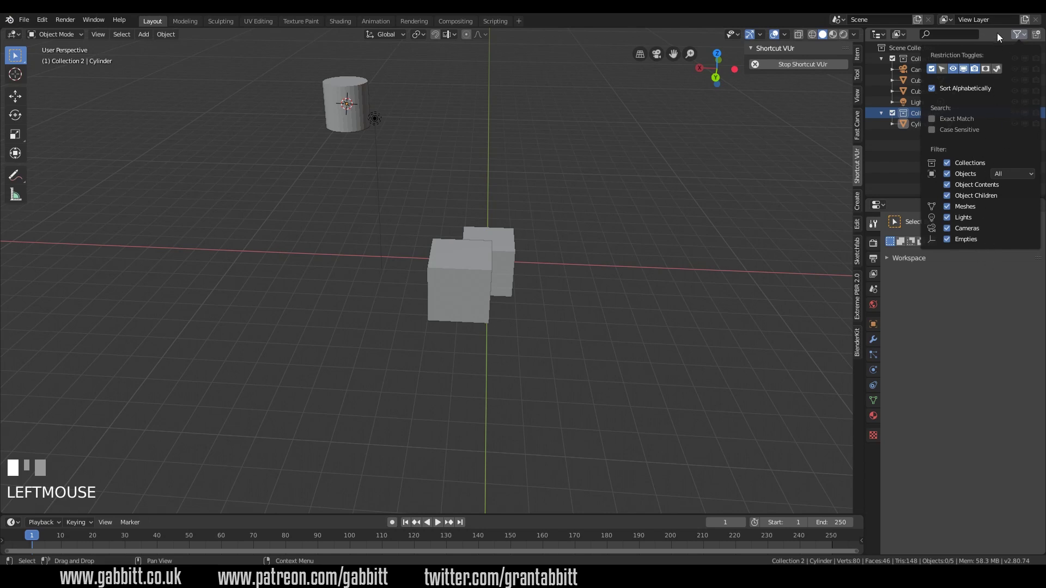
# In the Shading workspace, cycle through Wireframe, Solid and Rendered shading, ending on Material Preview
pyautogui.click(334, 21)
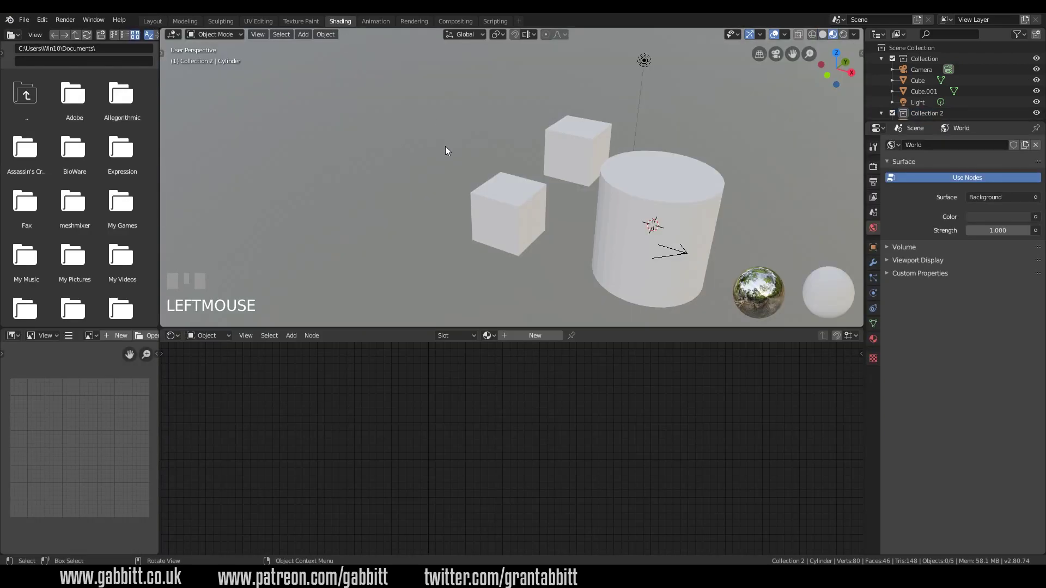
pyautogui.click(812, 35)
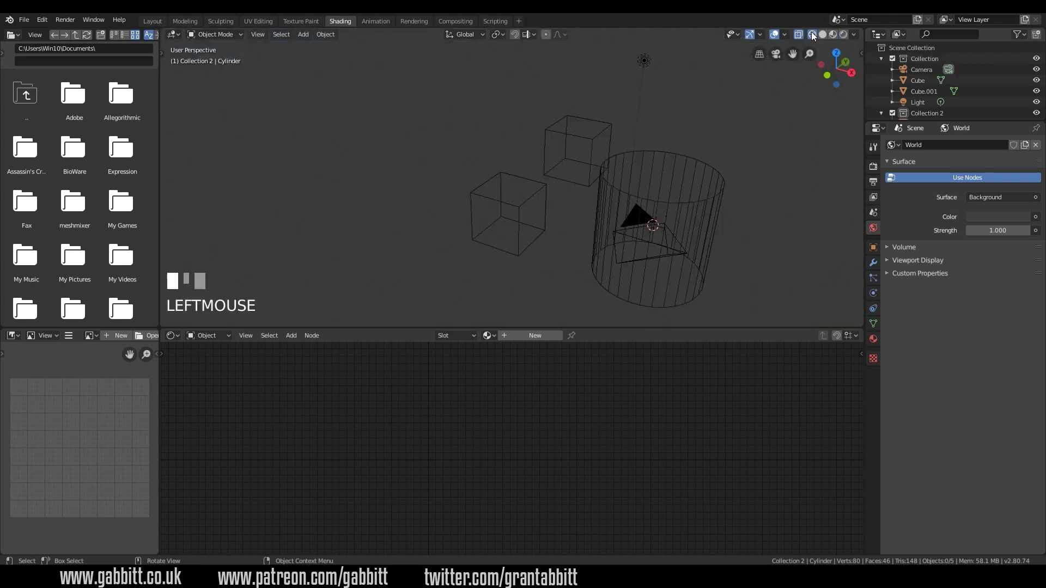
pyautogui.click(821, 35)
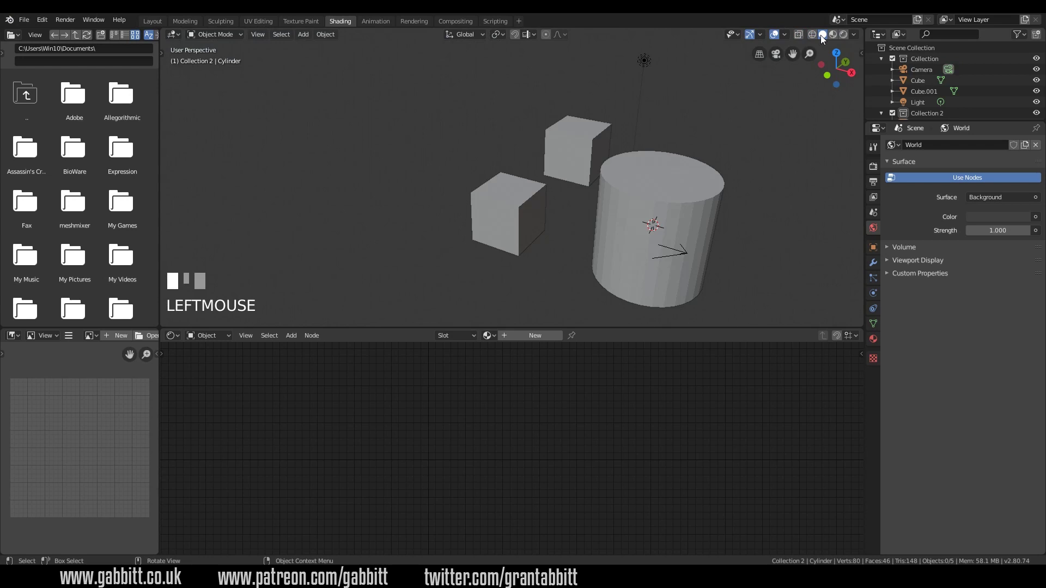
pyautogui.click(832, 35)
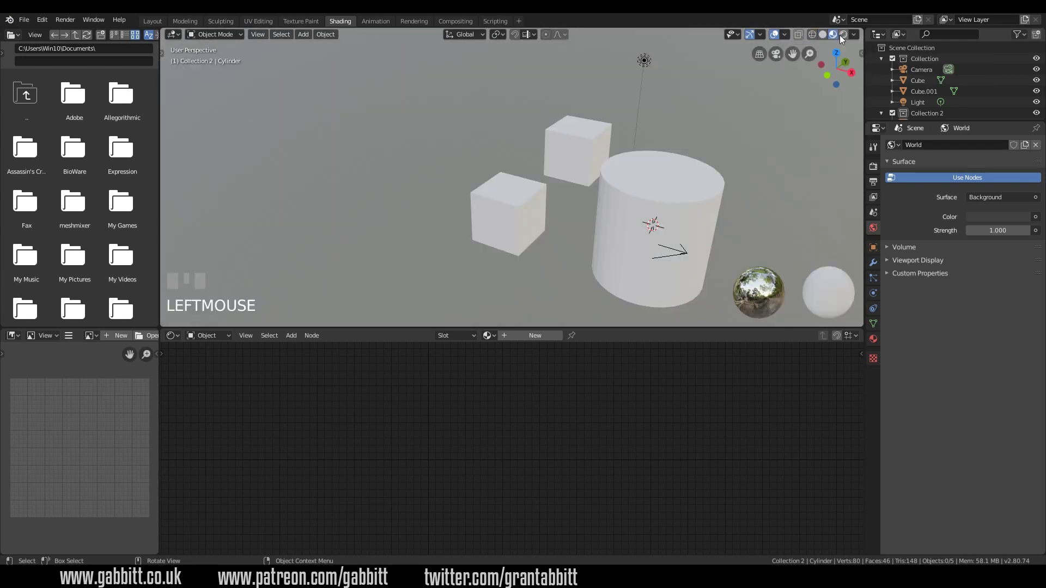
pyautogui.click(841, 35)
pyautogui.click(834, 35)
# Switch to Rendered shading and move the light higher above the scene
pyautogui.click(646, 62)
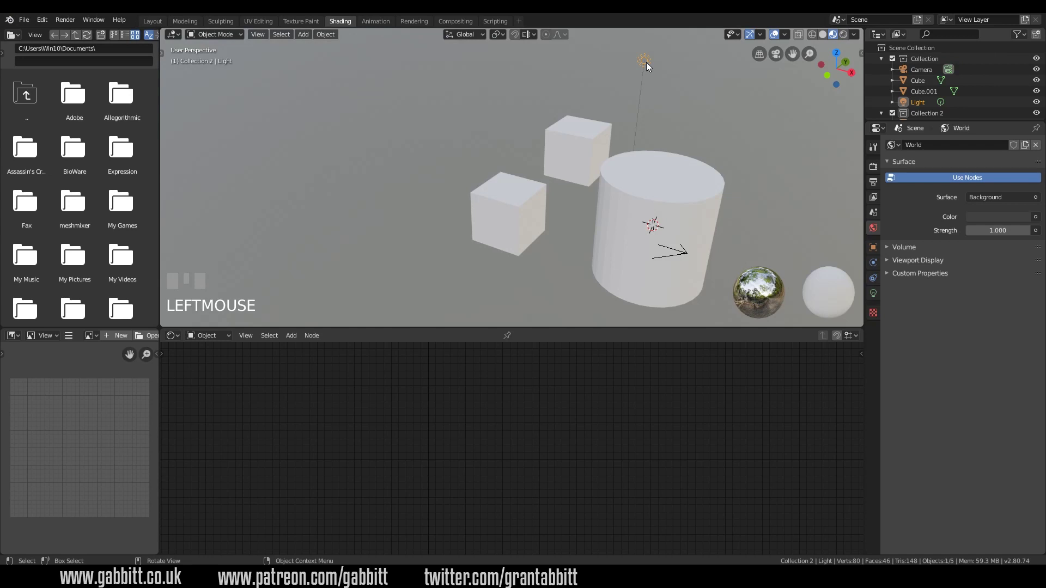
pyautogui.press('g')
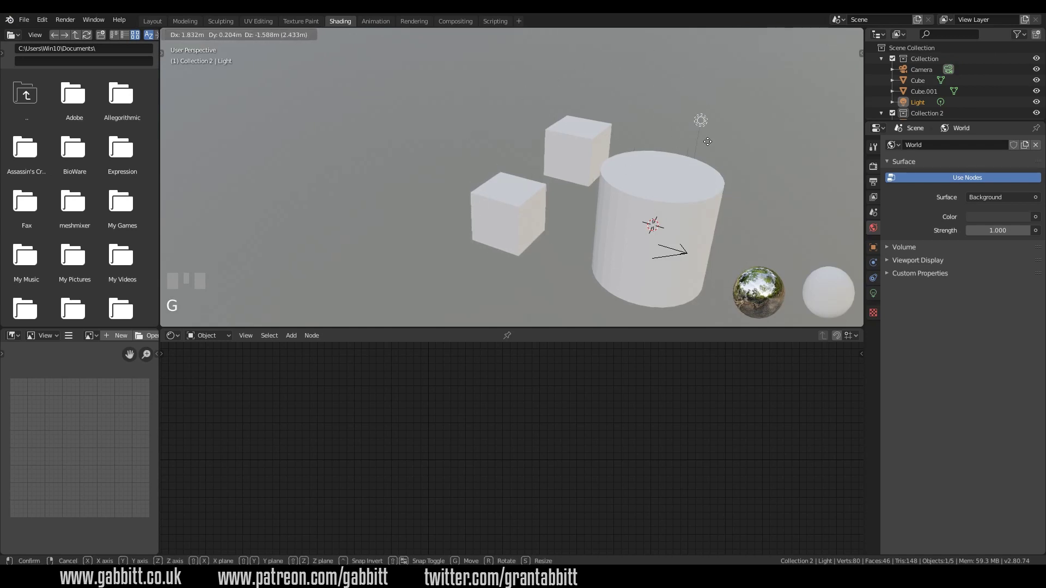
pyautogui.click(723, 114)
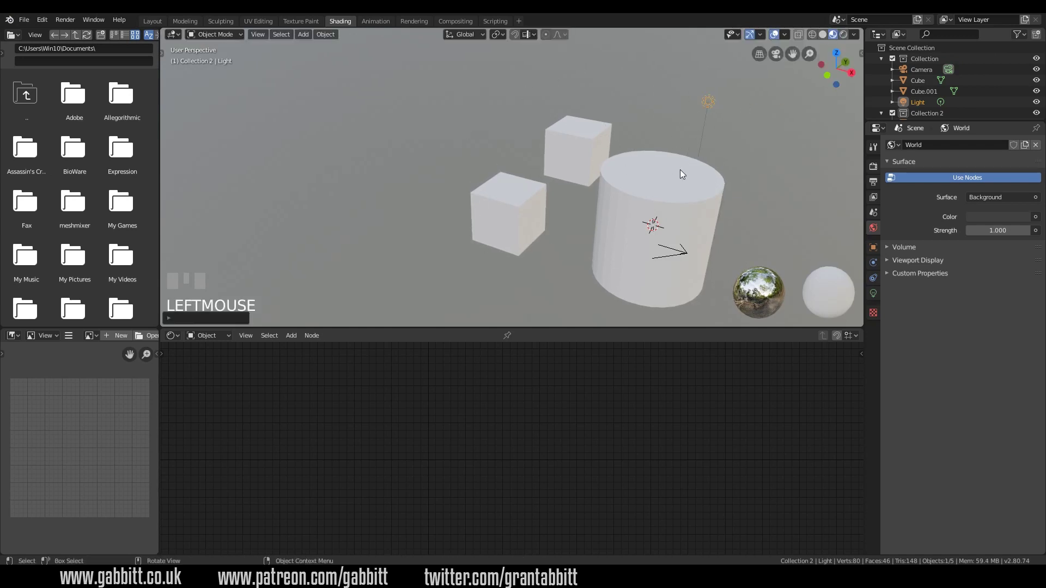
pyautogui.moveTo(680, 169)
pyautogui.mouseDown(button='middle')
pyautogui.moveTo(608, 149)
pyautogui.moveTo(693, 163)
pyautogui.mouseUp(button='middle')
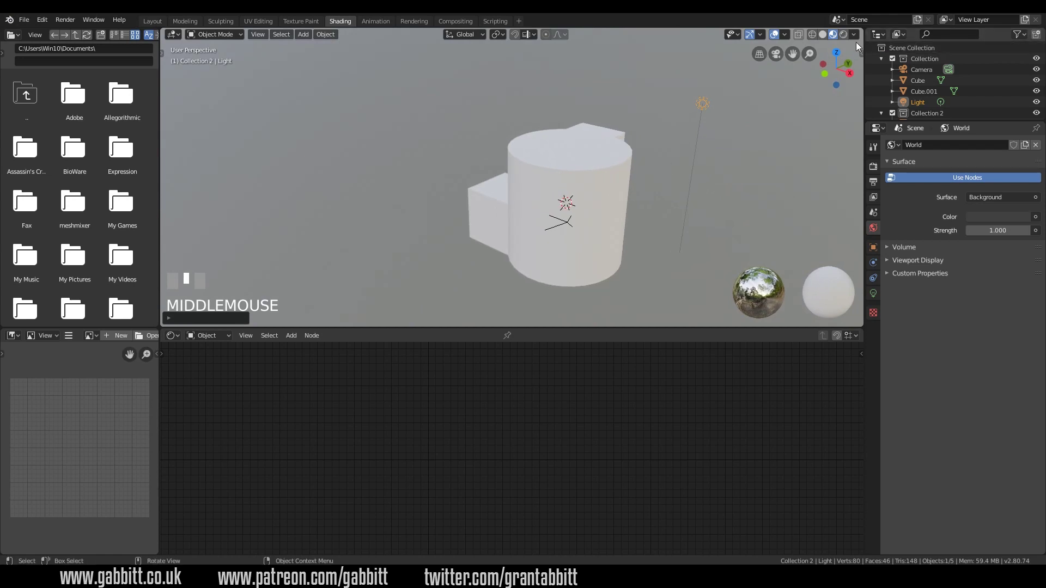
pyautogui.click(844, 34)
pyautogui.moveTo(713, 127); pyautogui.dragTo(627, 155, button='middle')
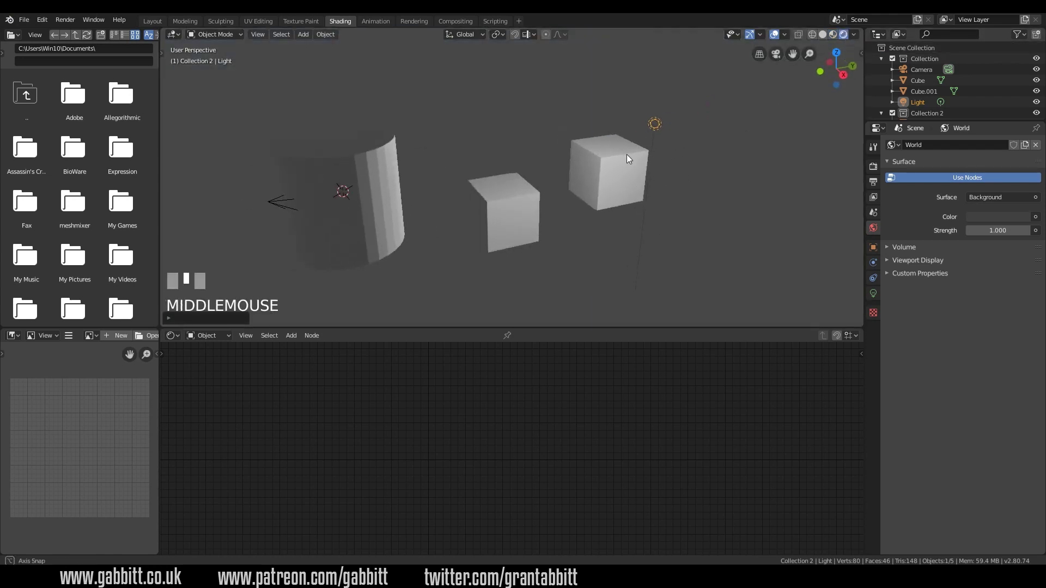
pyautogui.click(652, 126)
pyautogui.press('g')
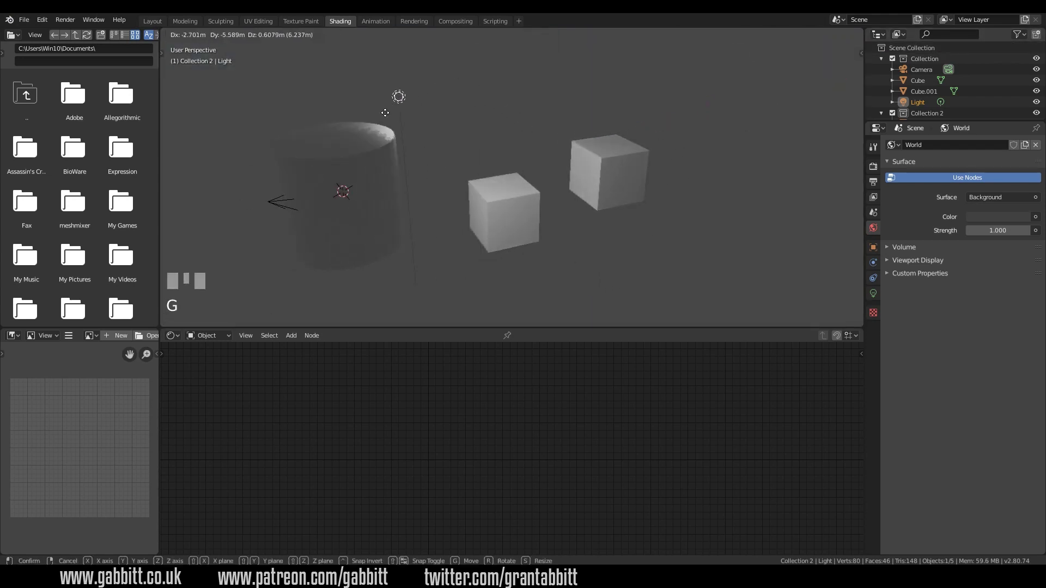
pyautogui.click(637, 75)
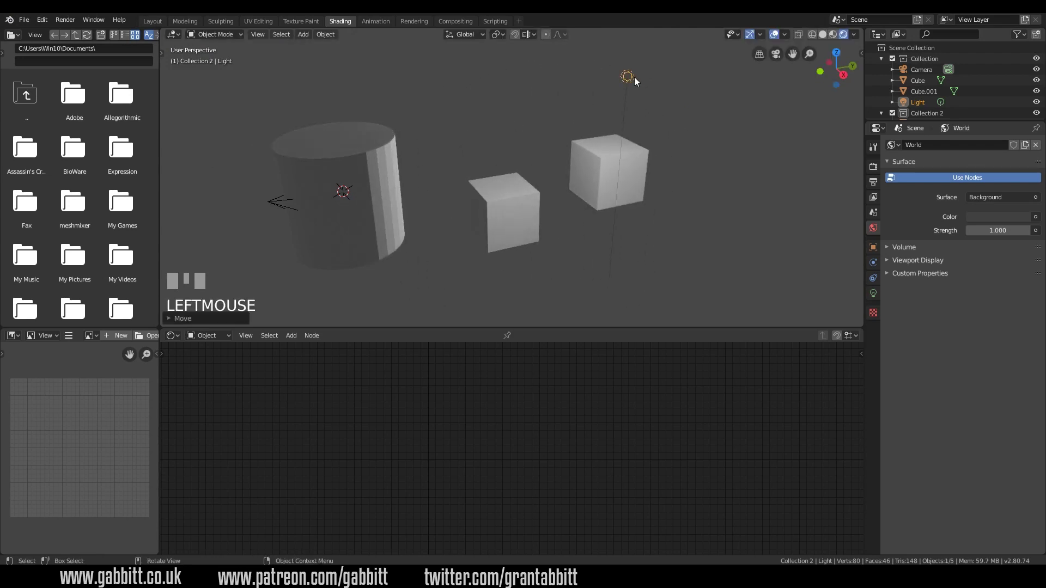
# Duplicate the light twice, placing one copy to the left and Light.002 low near the cubes
pyautogui.hotkey('shift', 'd')
pyautogui.click(415, 76)
pyautogui.hotkey('shift', 'd')
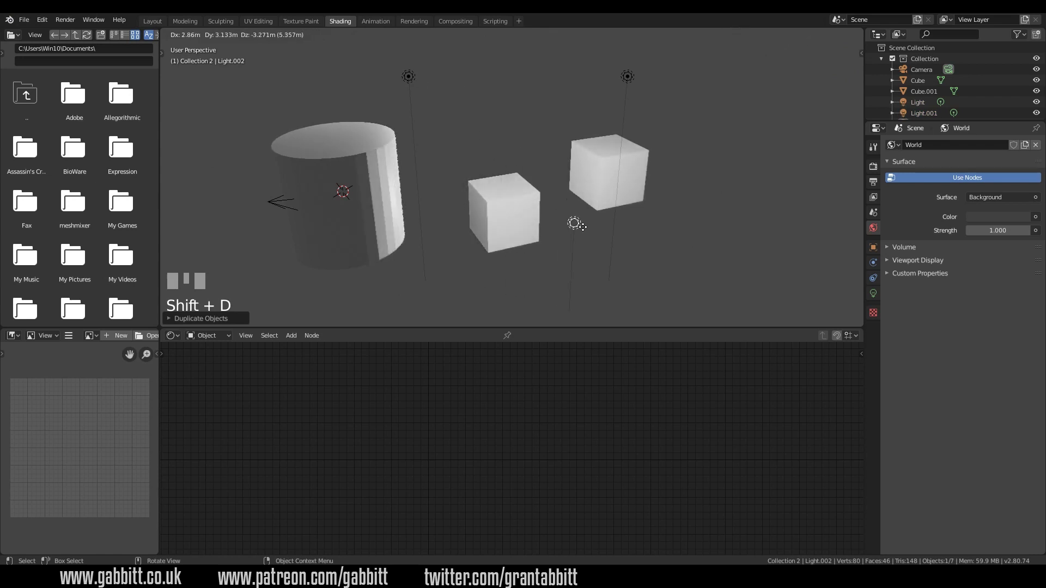
pyautogui.click(573, 274)
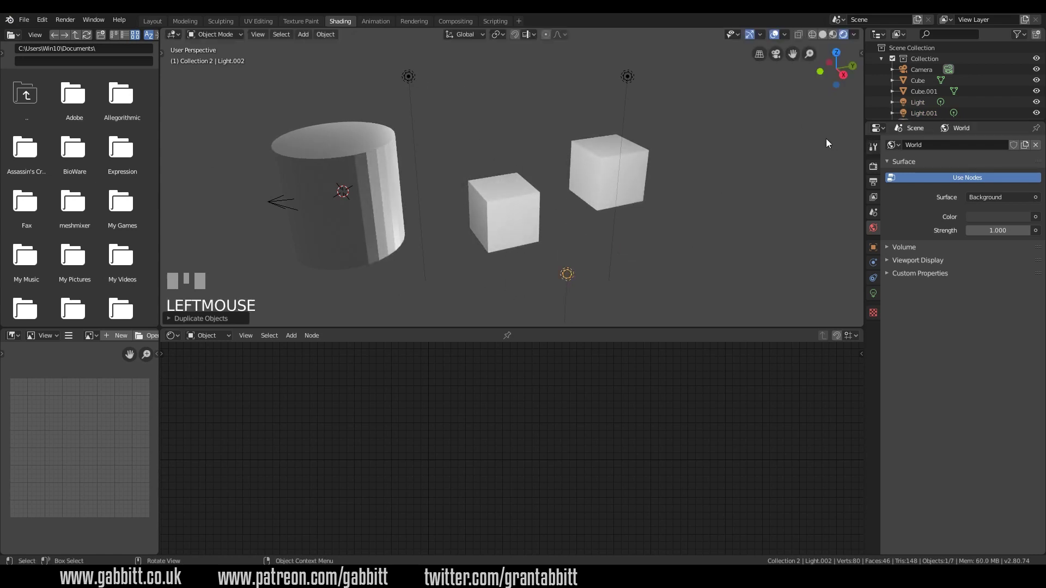
# Switch the render engine to Cycles in the Render properties
pyautogui.click(874, 166)
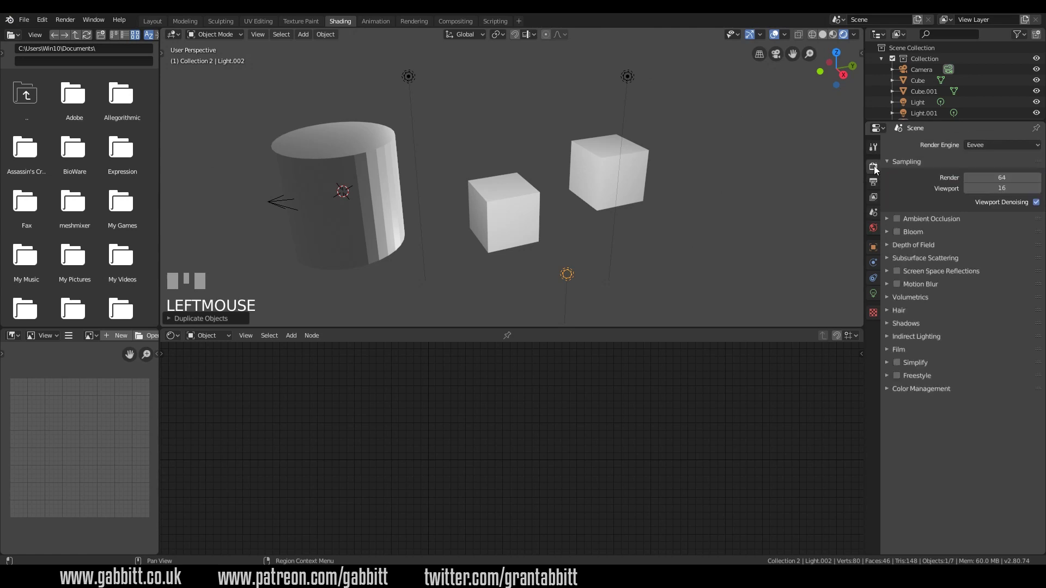
pyautogui.click(1006, 146)
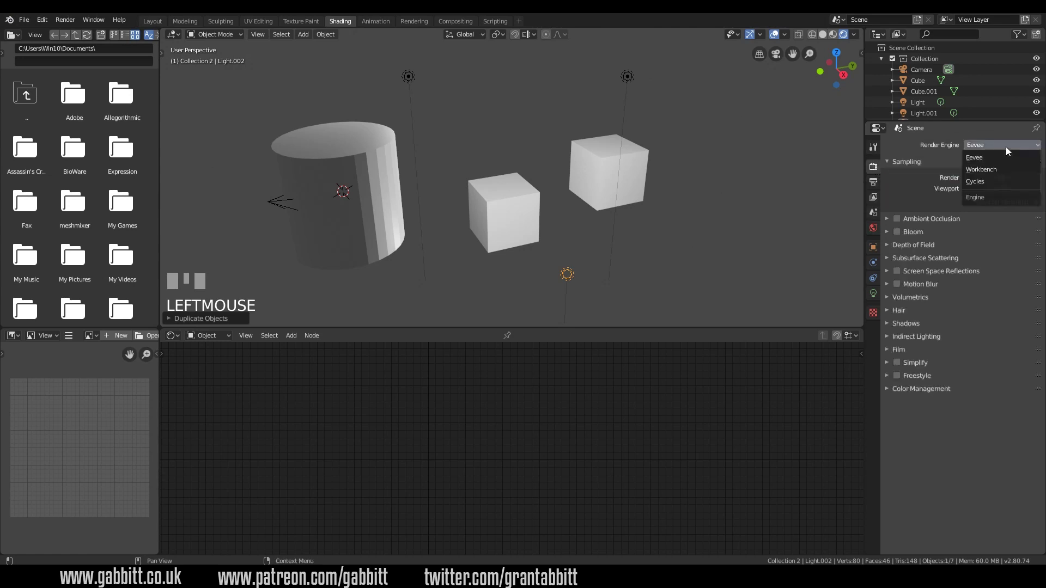
pyautogui.click(986, 182)
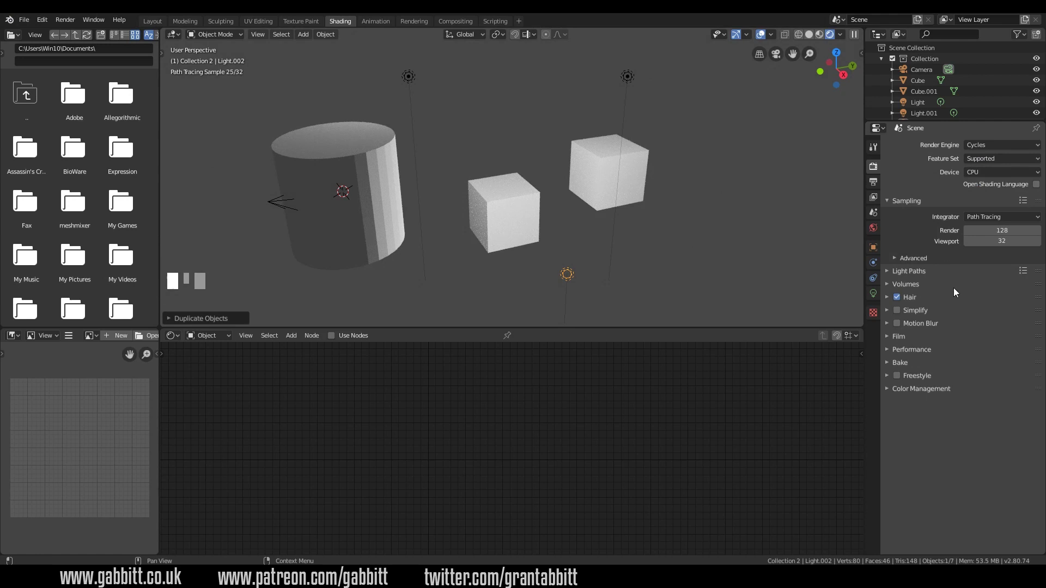
# Look through the Color Management, Film and Advanced sampling panels, then set the engine back to Eevee
pyautogui.click(913, 389)
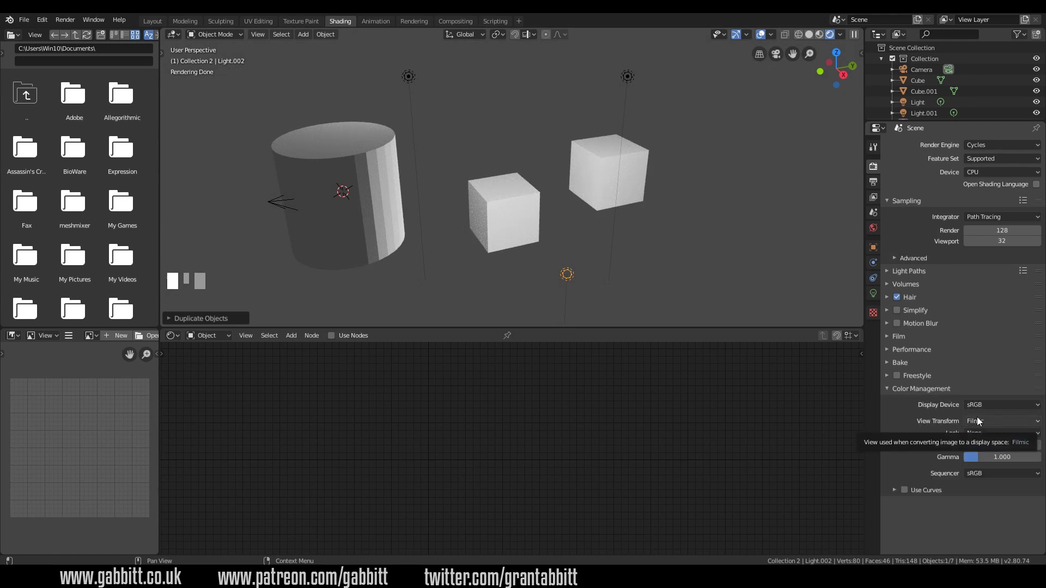
pyautogui.click(894, 336)
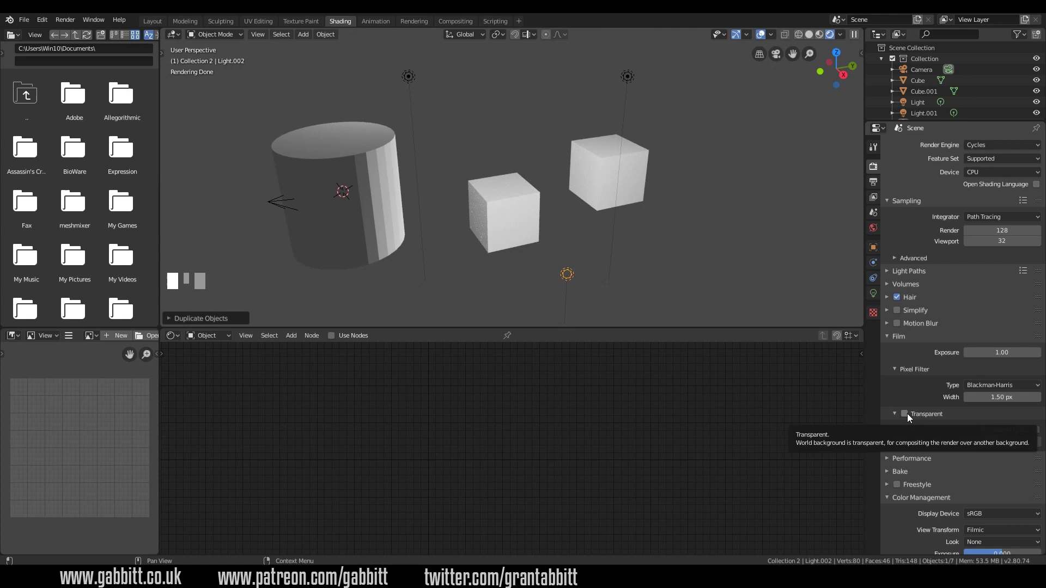
pyautogui.click(899, 337)
pyautogui.click(895, 258)
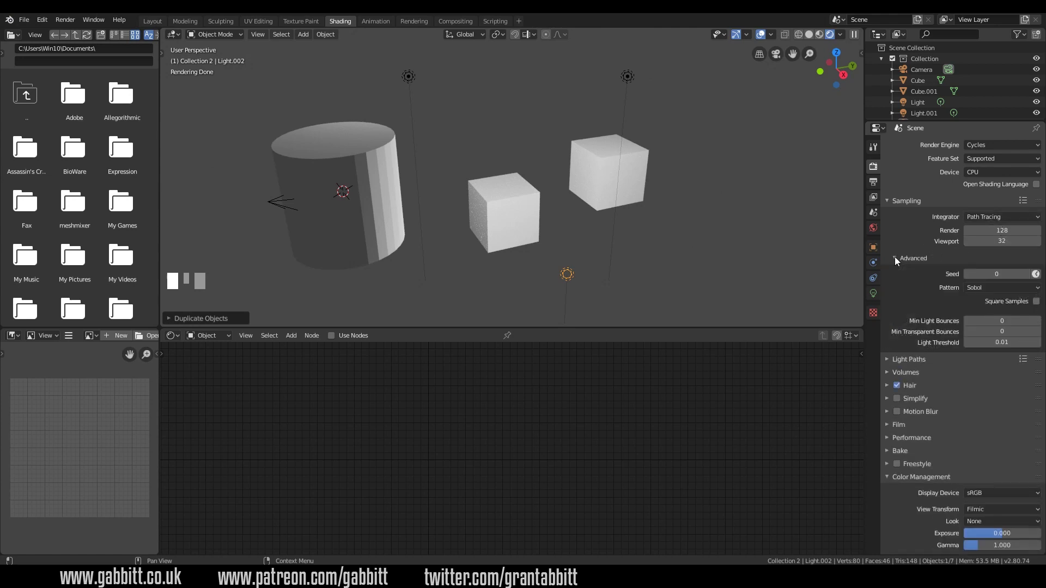
pyautogui.click(894, 257)
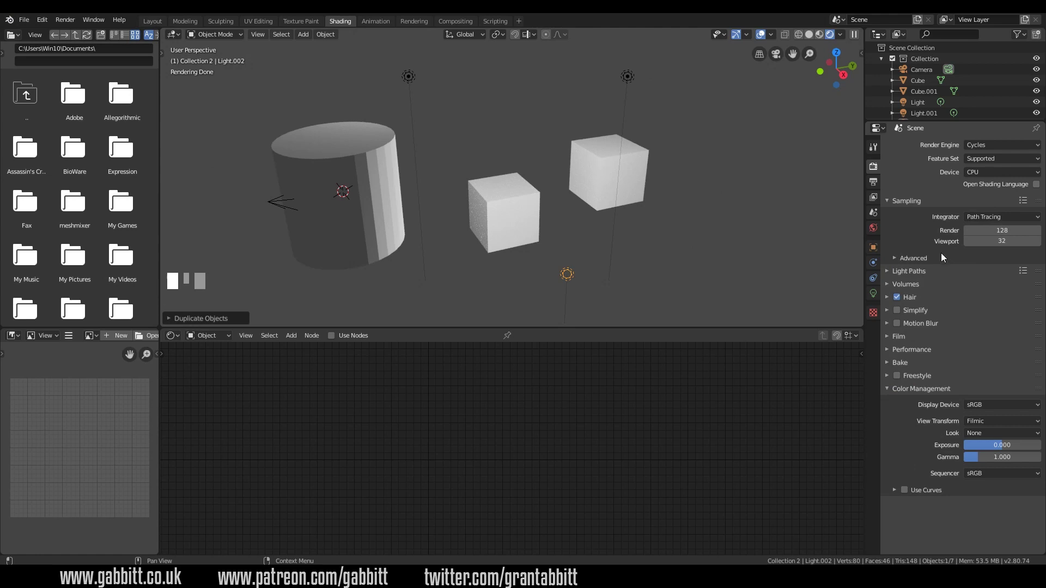
pyautogui.click(982, 147)
pyautogui.click(984, 159)
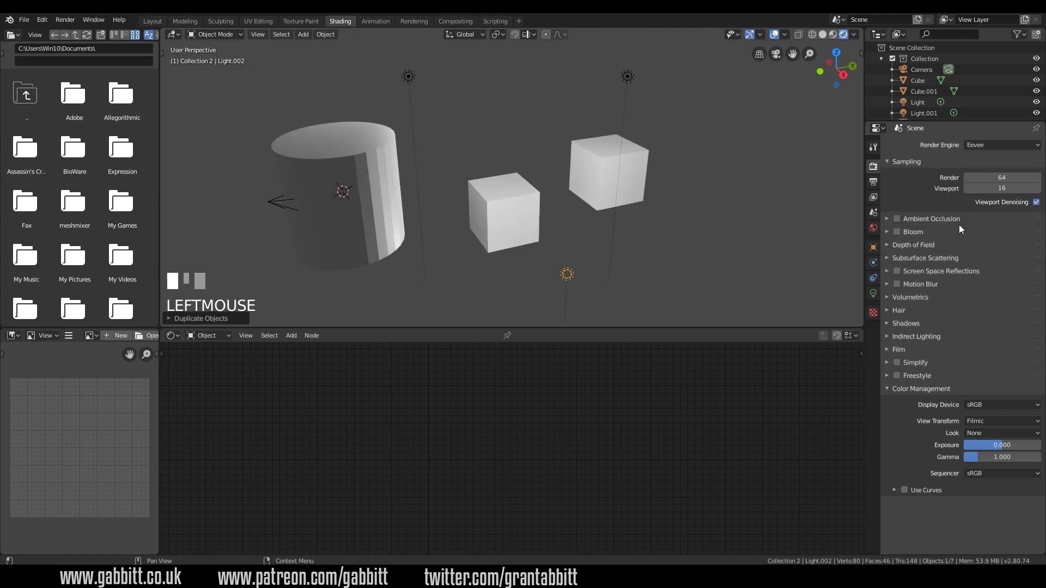
# Show Light.002's light data: a point light at 1000W power
pyautogui.click(982, 281)
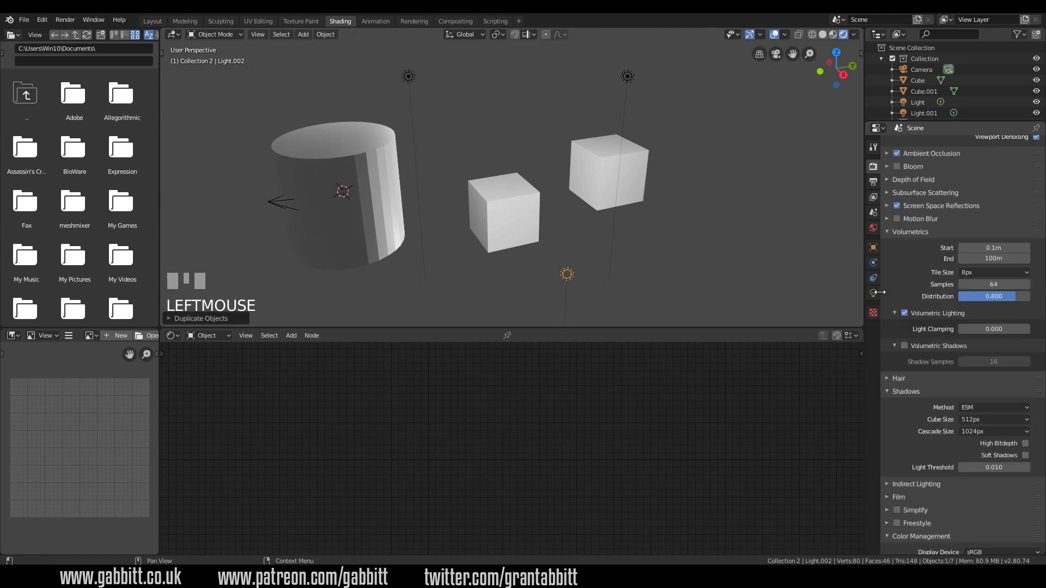
pyautogui.click(874, 293)
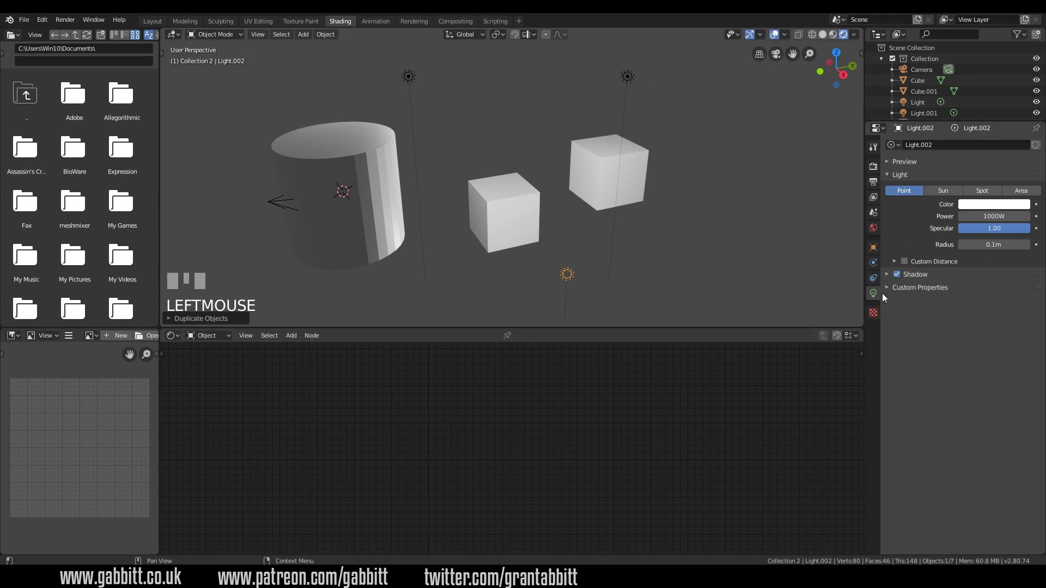
pyautogui.click(626, 77)
pyautogui.click(567, 274)
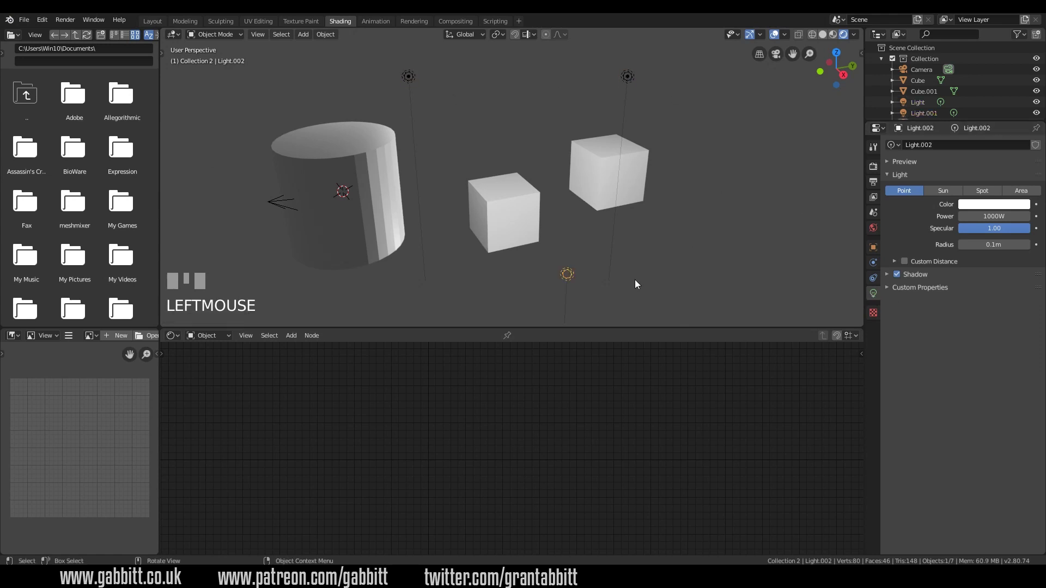
# In the Layout workspace, cycle through material preview and rendered shading, then return to solid
pyautogui.click(158, 21)
pyautogui.moveTo(443, 97); pyautogui.dragTo(630, 241, button='middle')
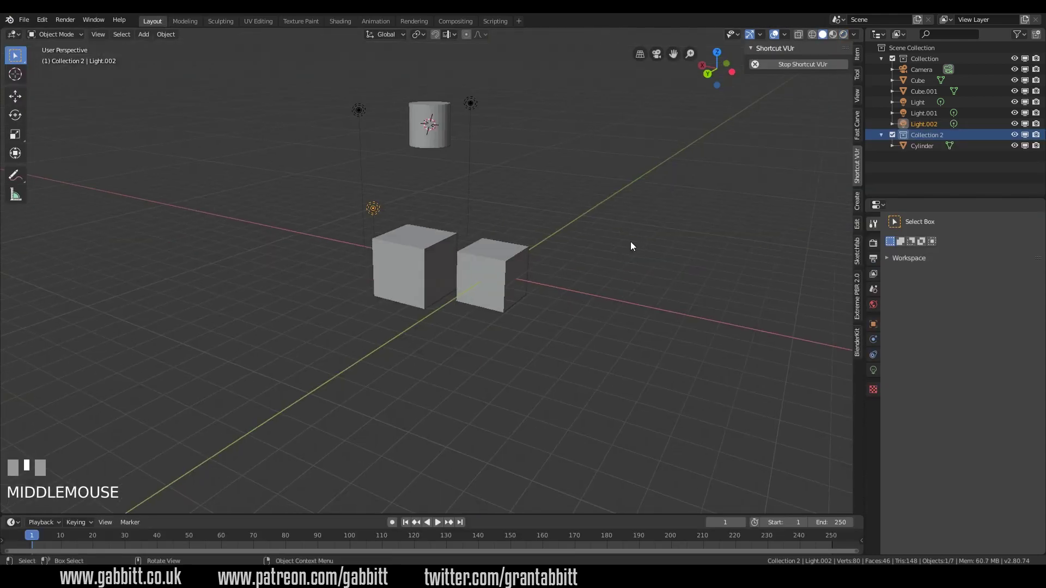
pyautogui.click(833, 34)
pyautogui.click(843, 35)
pyautogui.click(822, 34)
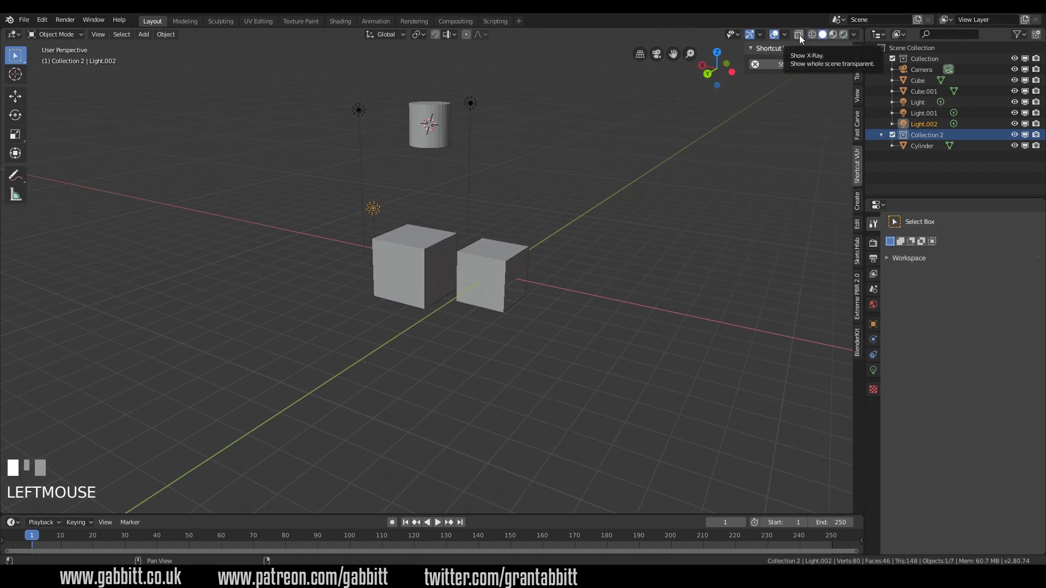
# Toggle X-Ray on and off twice, then hide and restore the viewport overlays
pyautogui.click(799, 34)
pyautogui.click(799, 35)
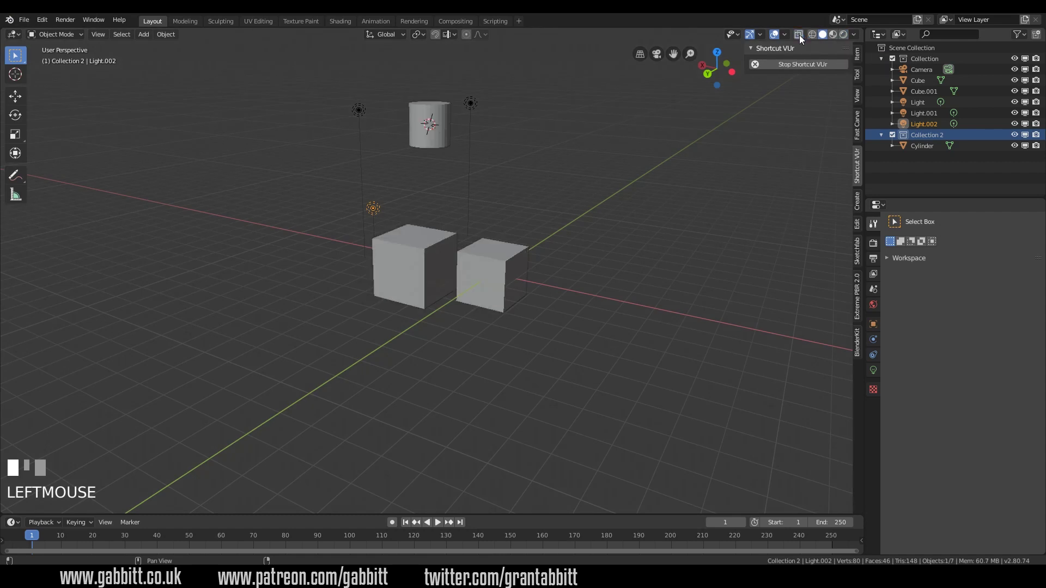
pyautogui.click(800, 35)
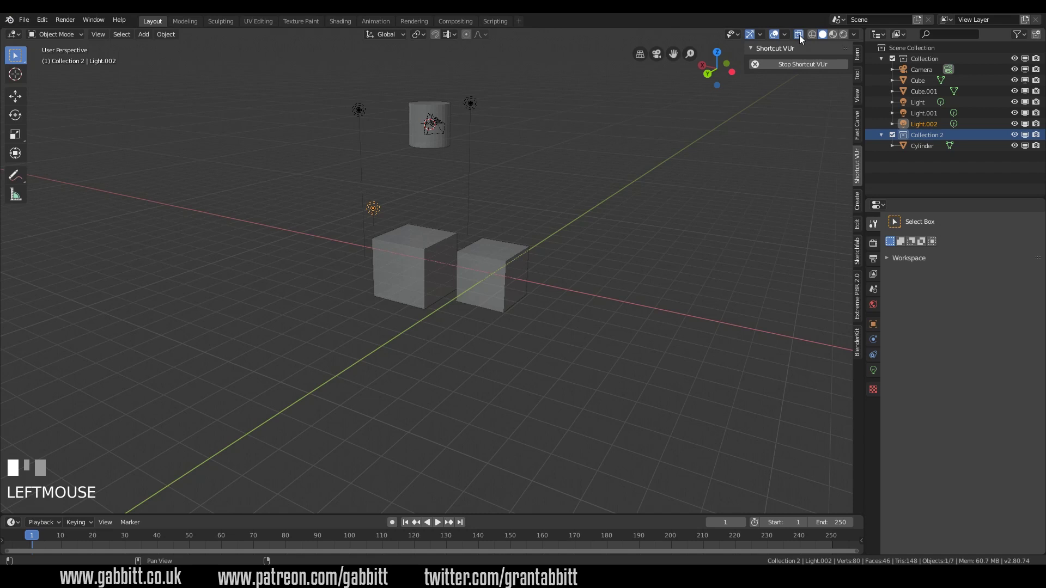
pyautogui.click(799, 35)
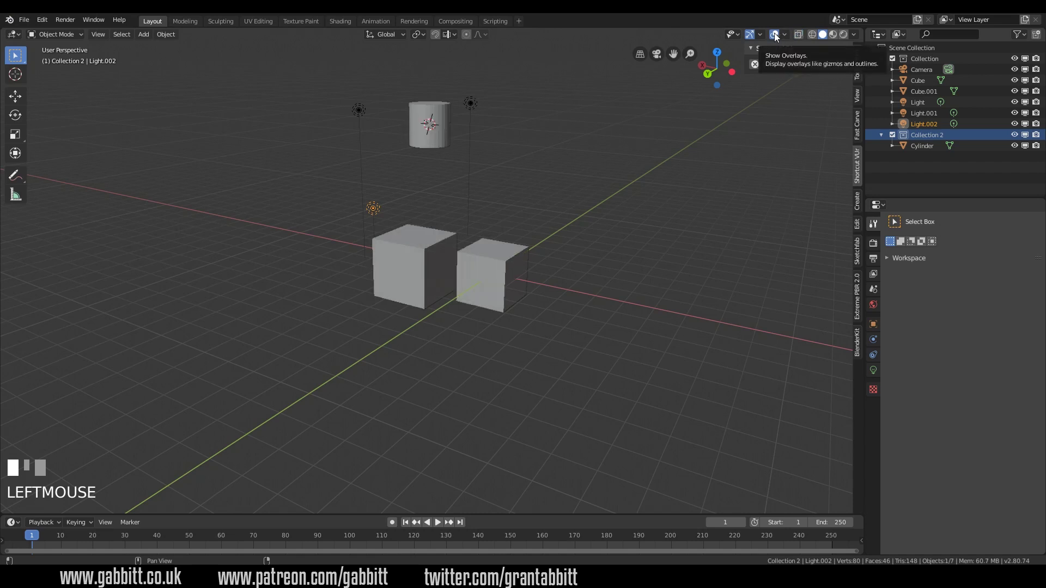
pyautogui.click(774, 34)
pyautogui.click(774, 33)
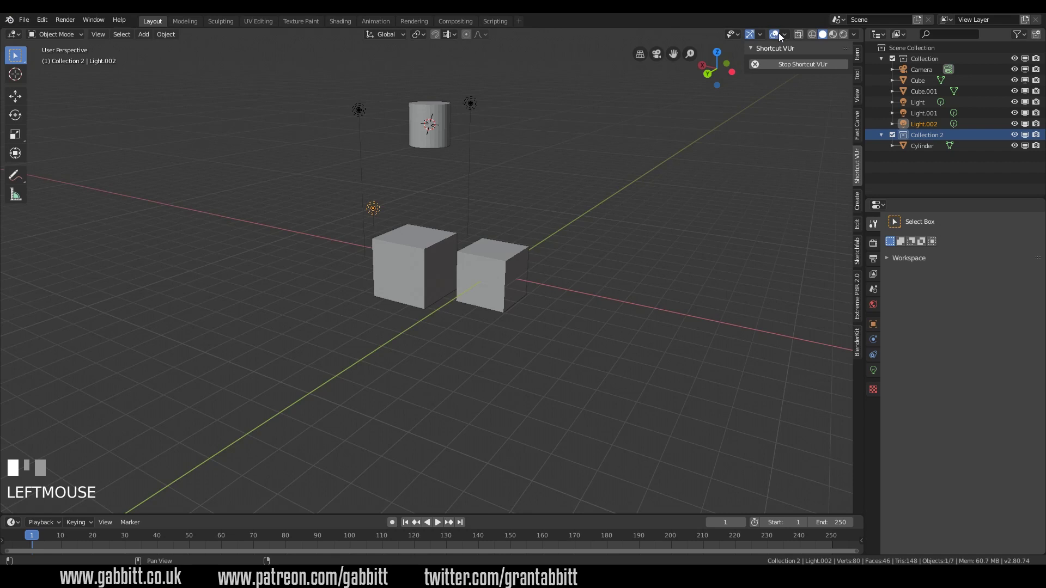
# Check the overlay options, then enable the Object Gizmos Move gizmo
pyautogui.click(785, 35)
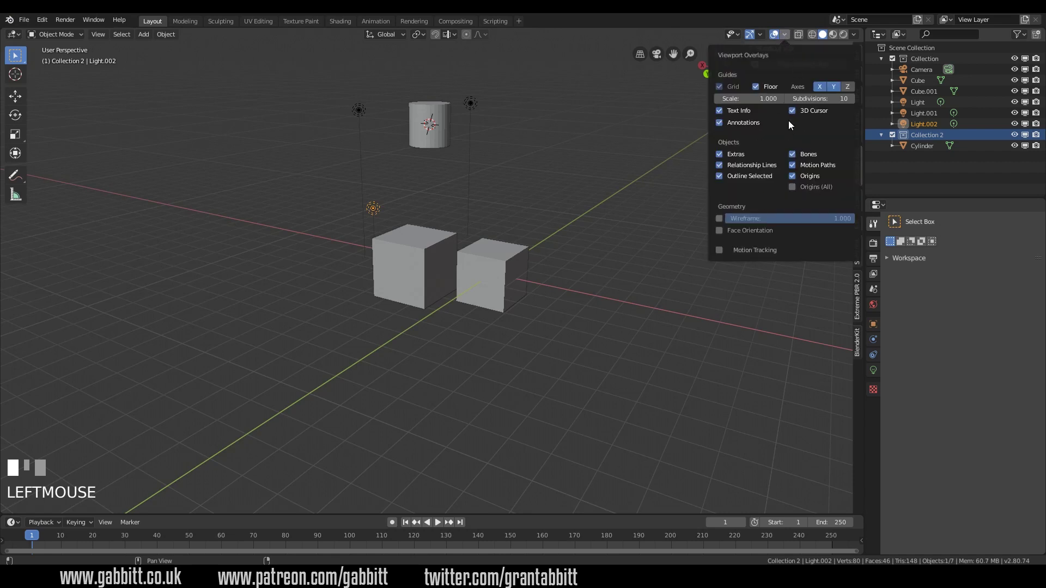
pyautogui.click(760, 34)
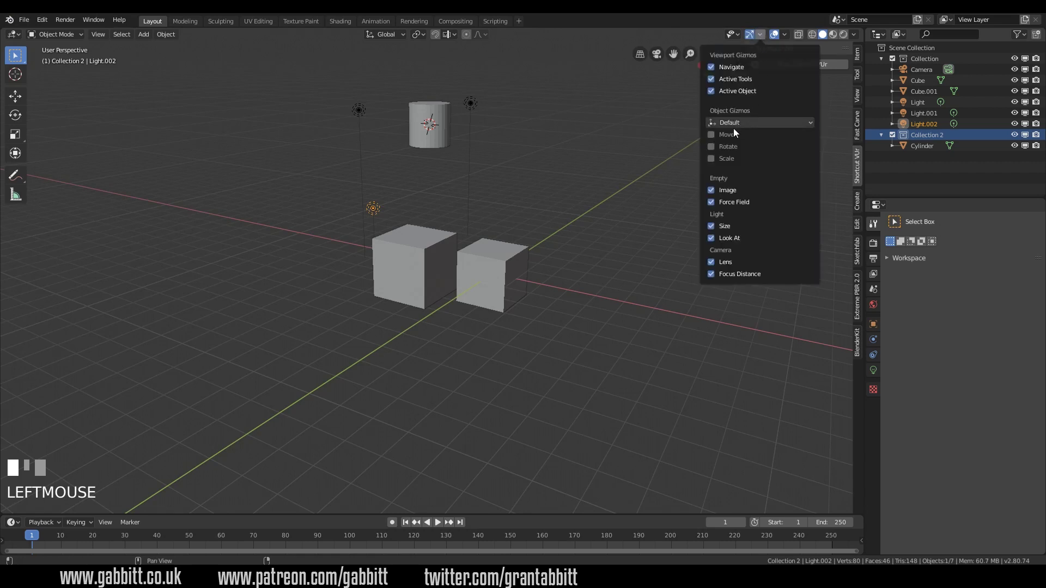
pyautogui.click(712, 134)
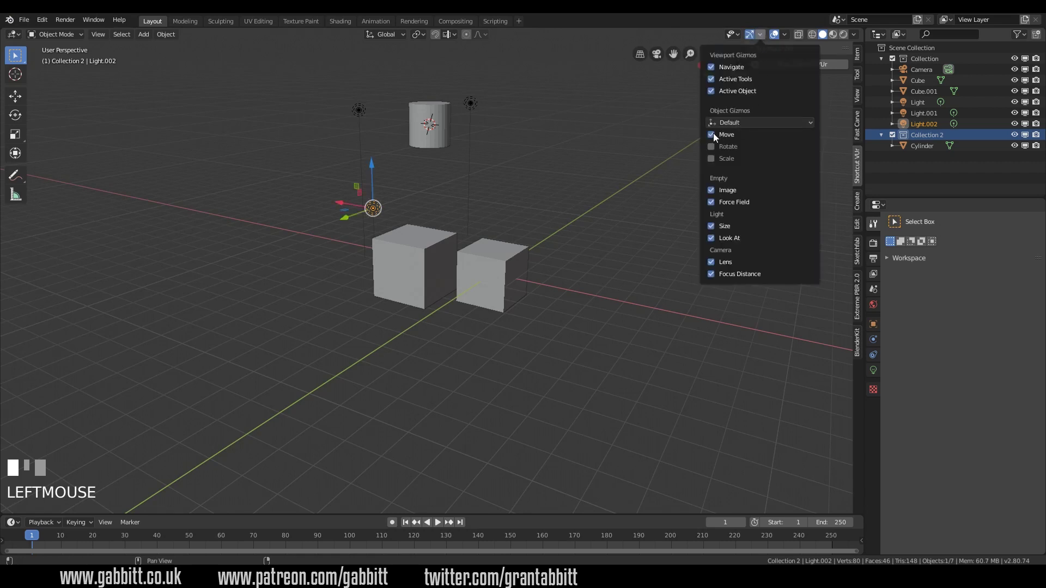
pyautogui.moveTo(736, 35)
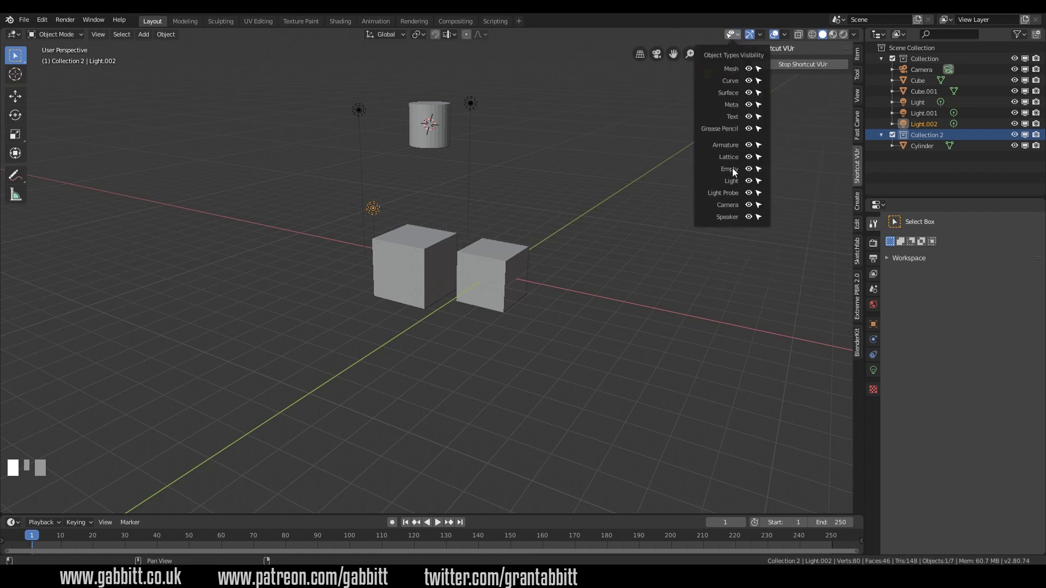
# Deselect the light, play the animation briefly, stop it, and bring up command search
pyautogui.click(549, 211)
pyautogui.press('space')
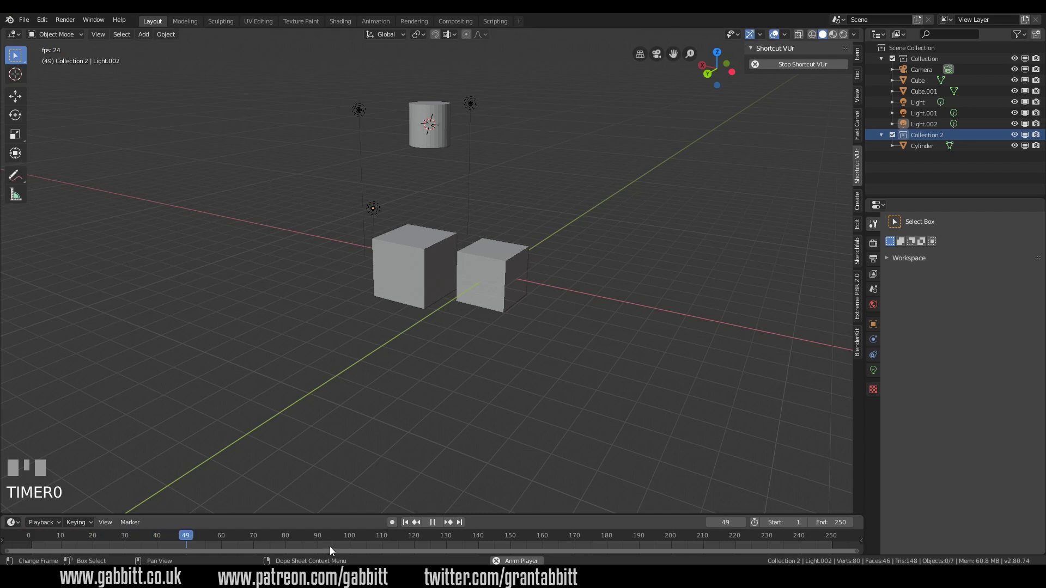
pyautogui.press('space')
pyautogui.press('F3')
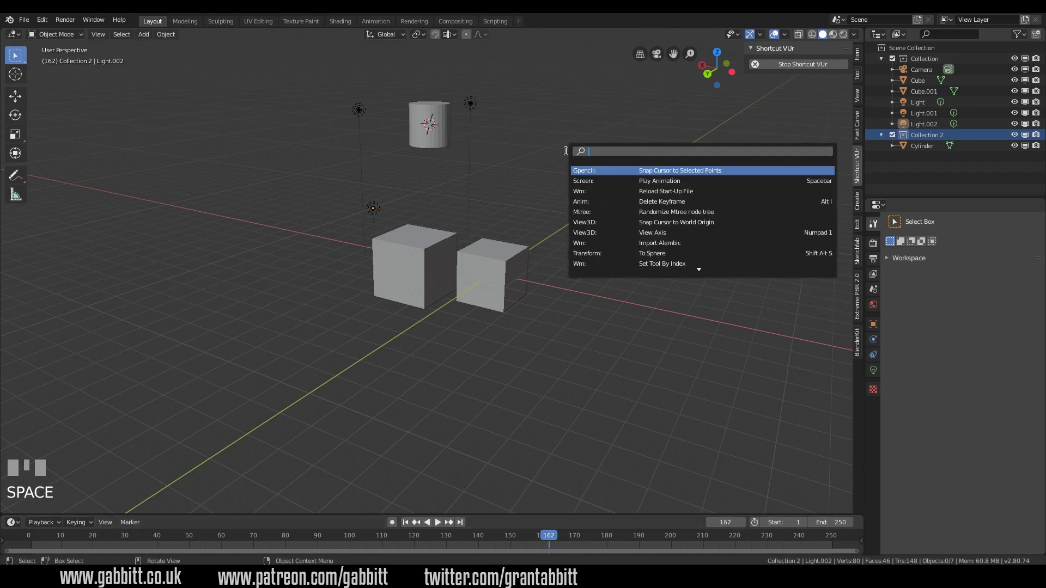
# Put Cube.001 in Edit Mode and widen the toolbar to show tool names
pyautogui.click(409, 250)
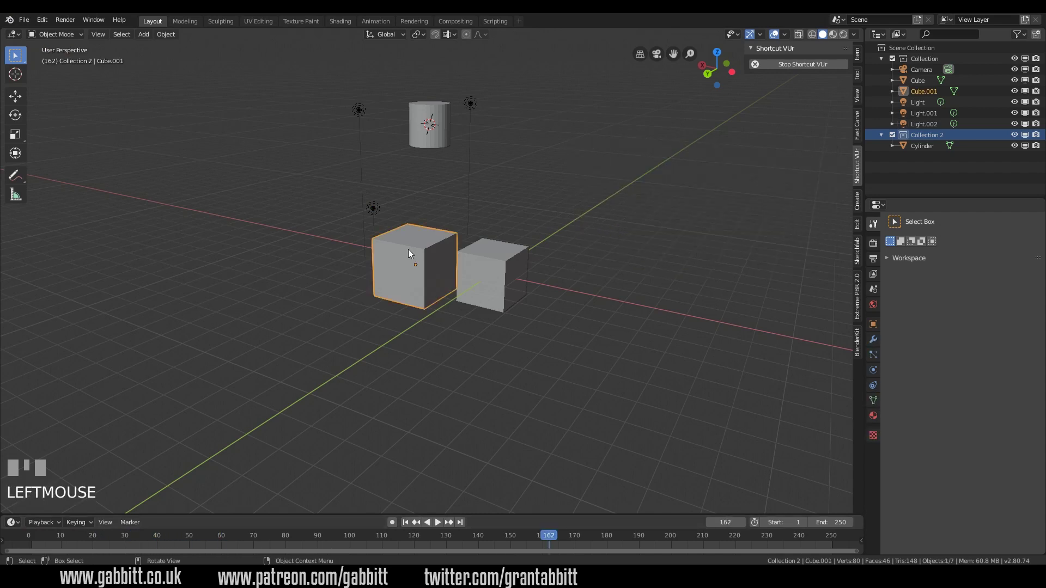
pyautogui.press('Tab')
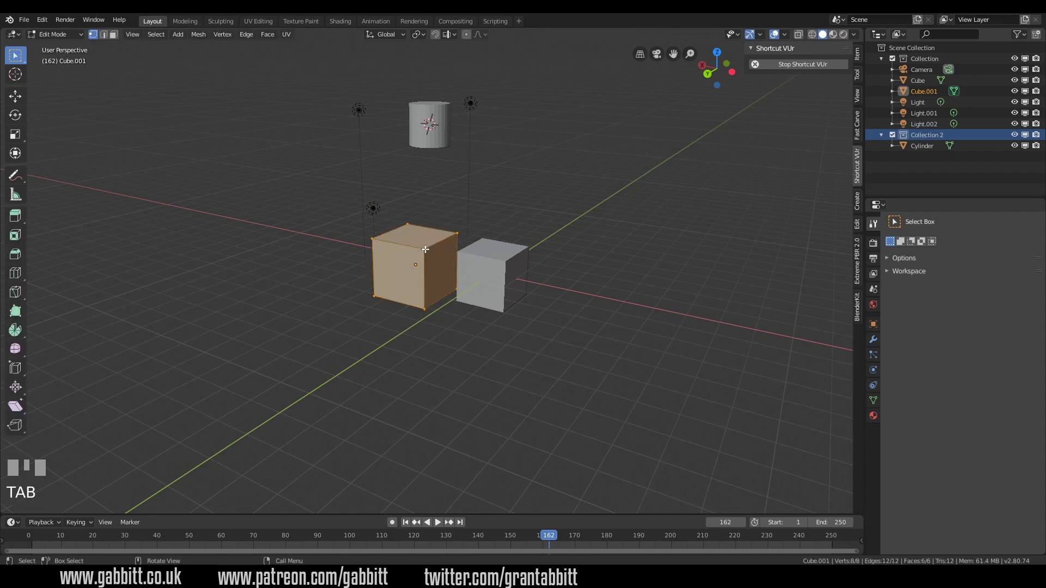
pyautogui.scroll(6, 418, 272)
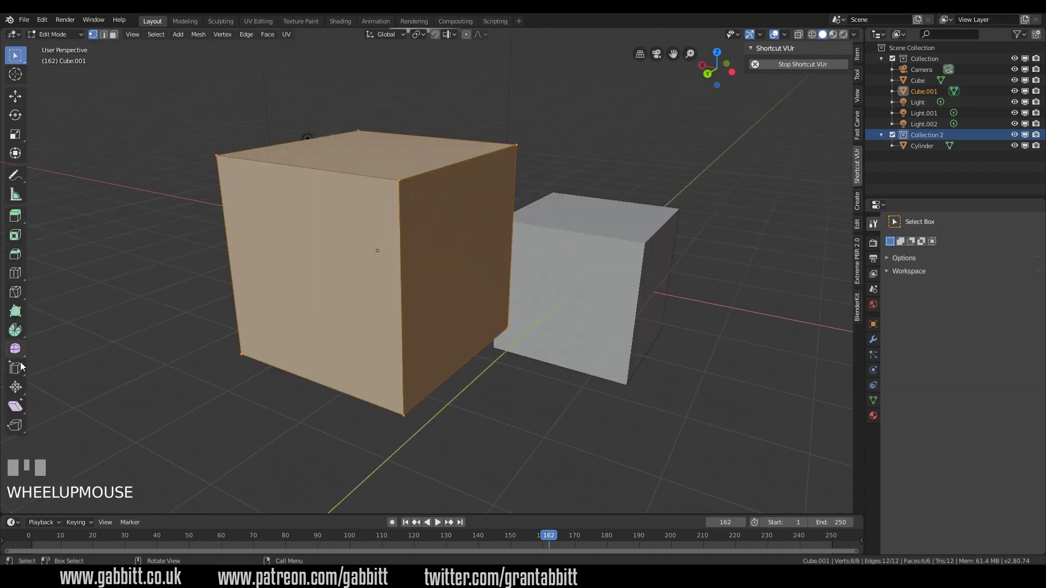
pyautogui.moveTo(29, 315); pyautogui.dragTo(80, 317)
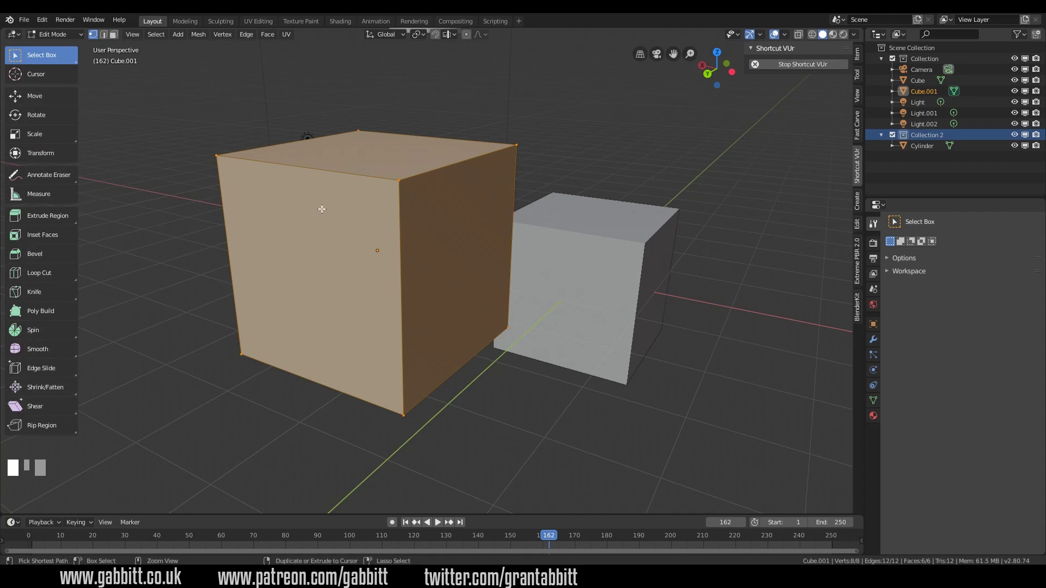
# Add a vertical loop cut through the middle of Cube.001
pyautogui.hotkey('ctrl', 'r')
pyautogui.click(346, 182)
pyautogui.click(345, 181)
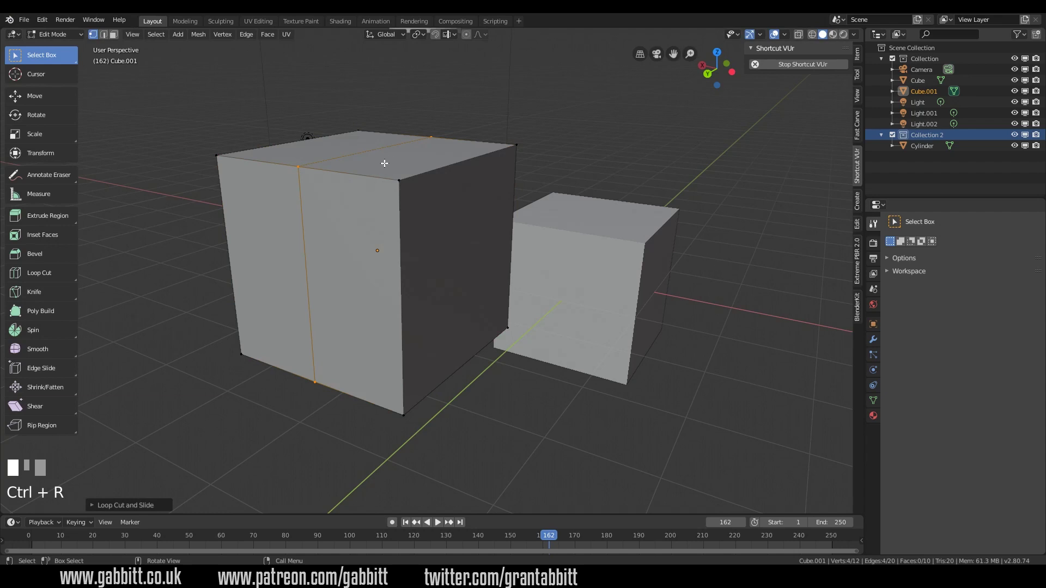
# In face select mode, extrude the top face of the cube's right part upward
pyautogui.click(113, 35)
pyautogui.click(96, 36)
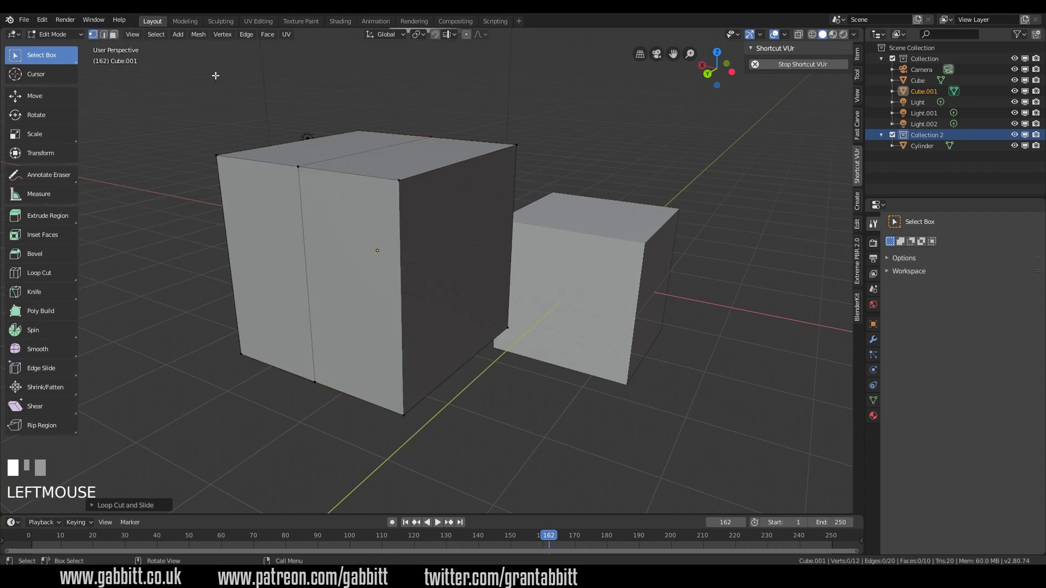
pyautogui.press('3')
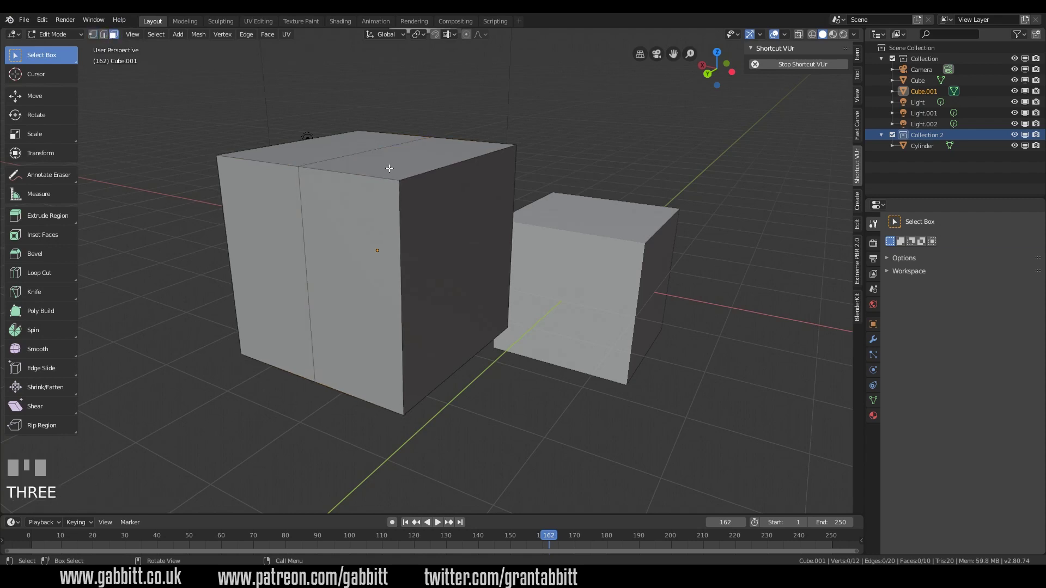
pyautogui.click(399, 169)
pyautogui.press('e')
pyautogui.click(392, 116)
pyautogui.click(460, 124)
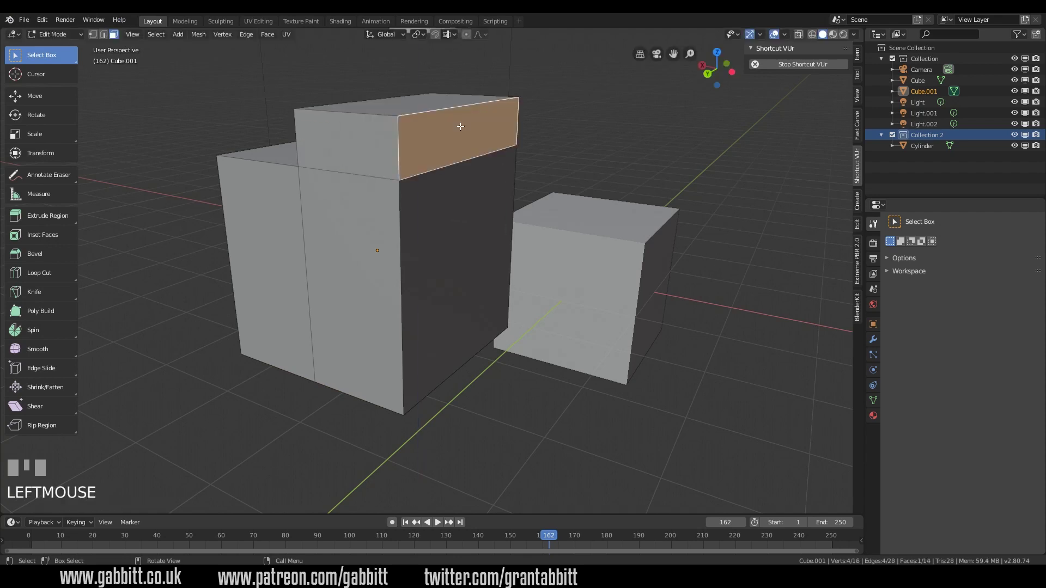
# Extrude the new block's right side face outward toward the other cube
pyautogui.press('e')
pyautogui.click(551, 131)
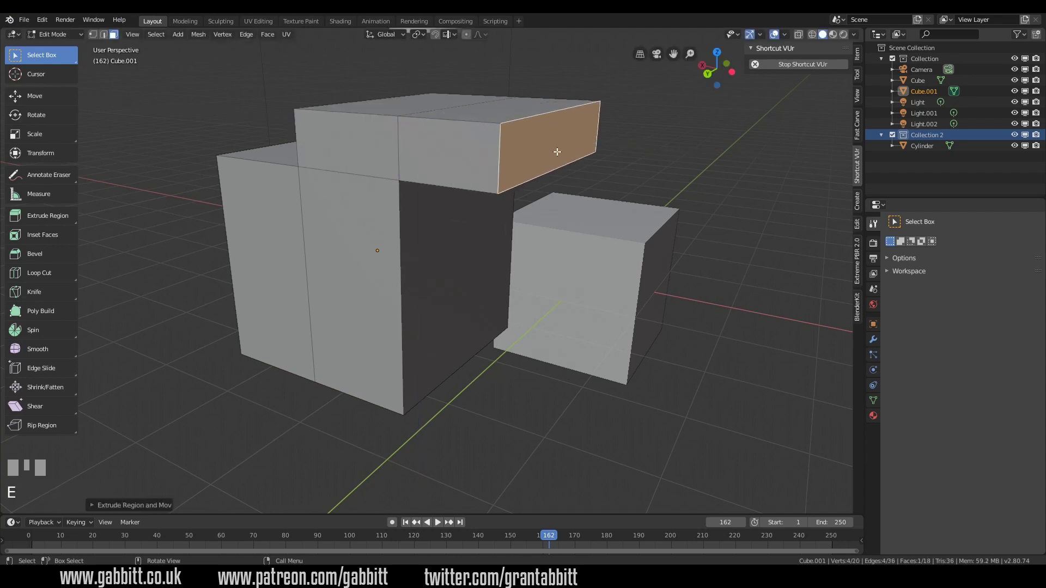
pyautogui.moveTo(473, 110); pyautogui.dragTo(439, 201, button='middle')
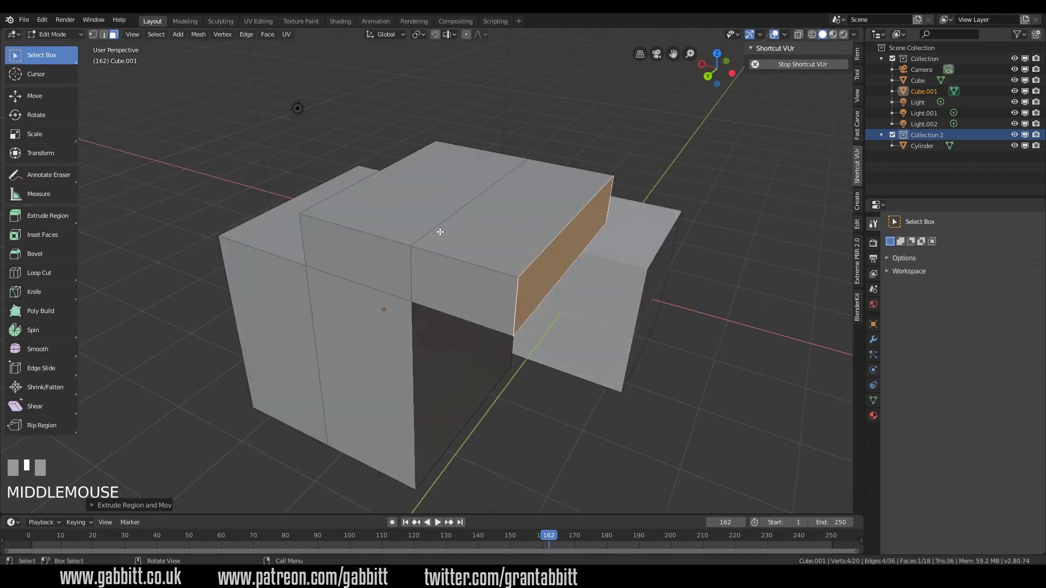
# Vertex-slide the extrusion's lower corner vertex onto its neighbouring corner
pyautogui.press('1')
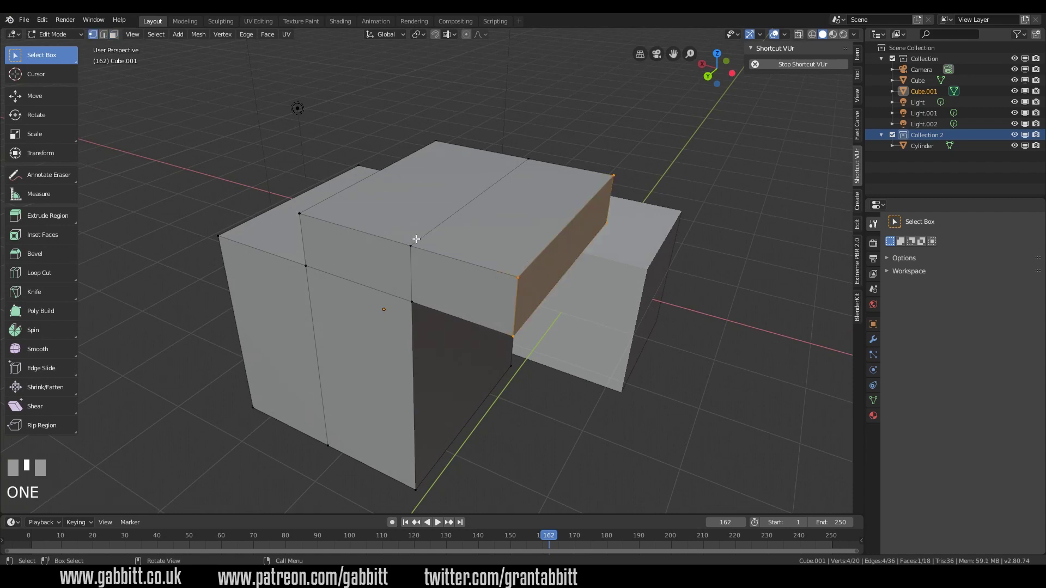
pyautogui.click(521, 277)
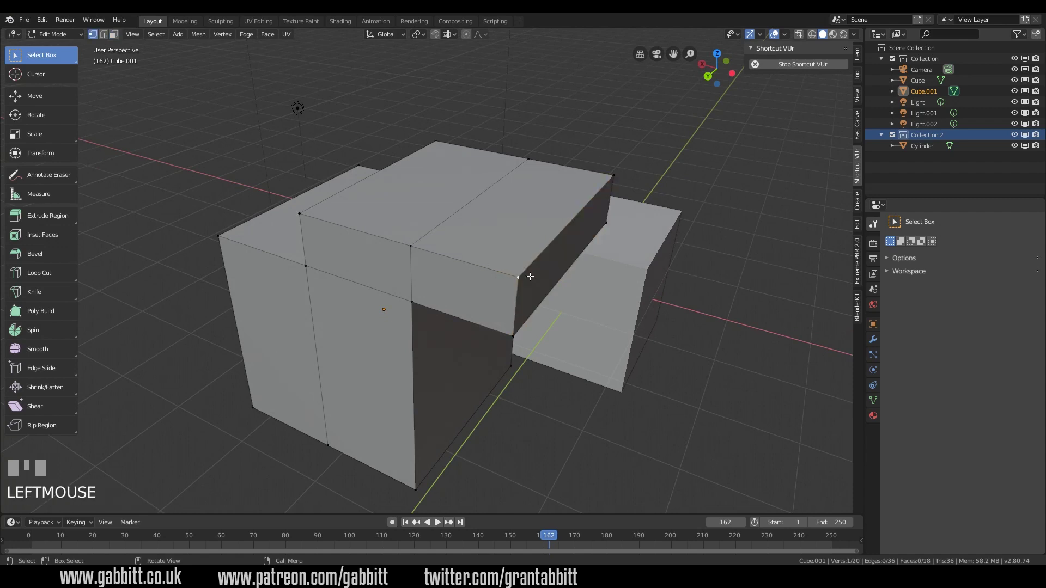
pyautogui.press('g')
pyautogui.press('g')
pyautogui.click(405, 253)
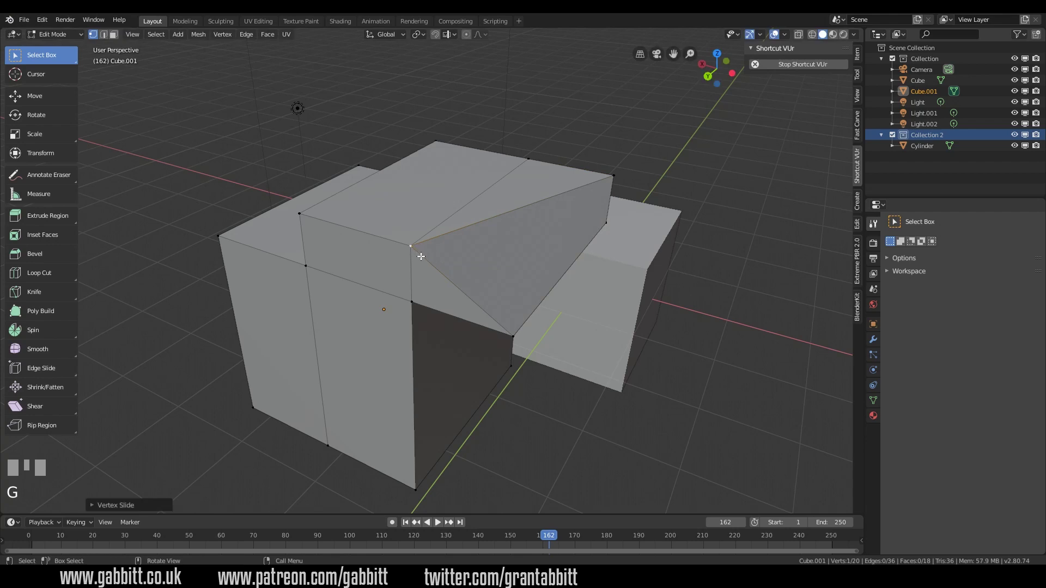
# Select the whole mesh and Merge by Distance, adjusting the merge distance
pyautogui.press('a')
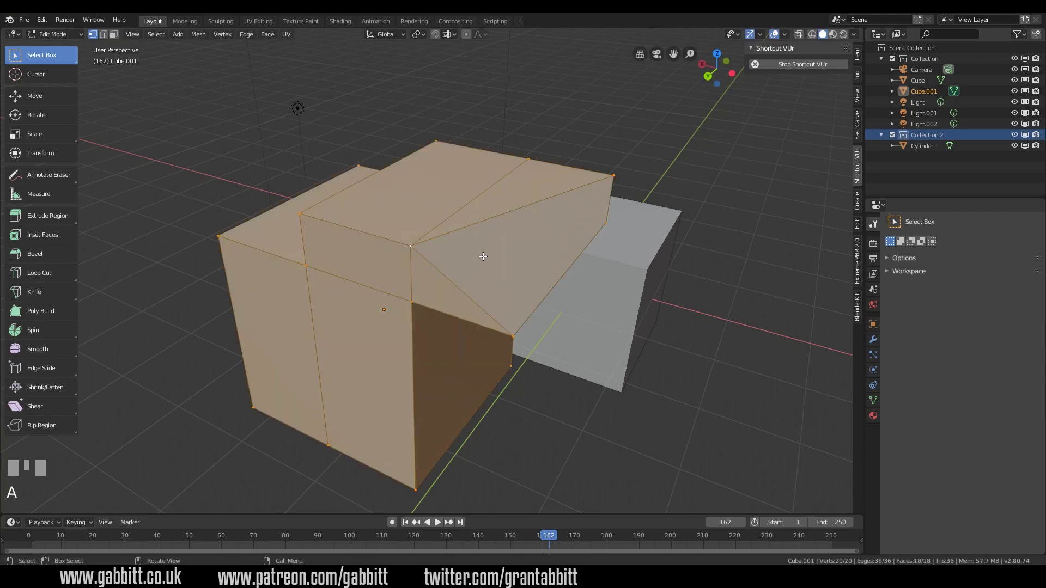
pyautogui.hotkey('alt', 'a')
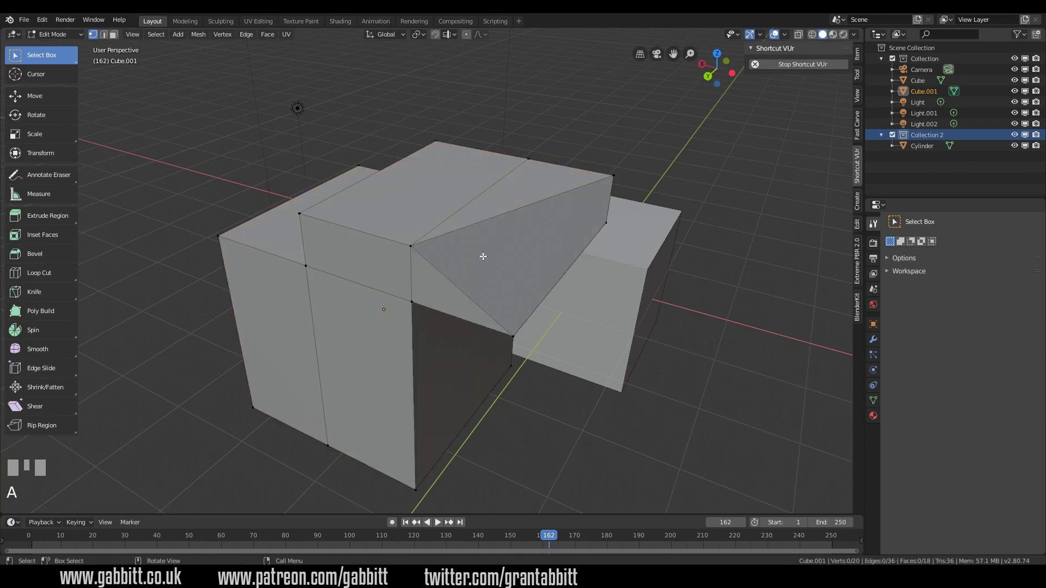
pyautogui.press('a')
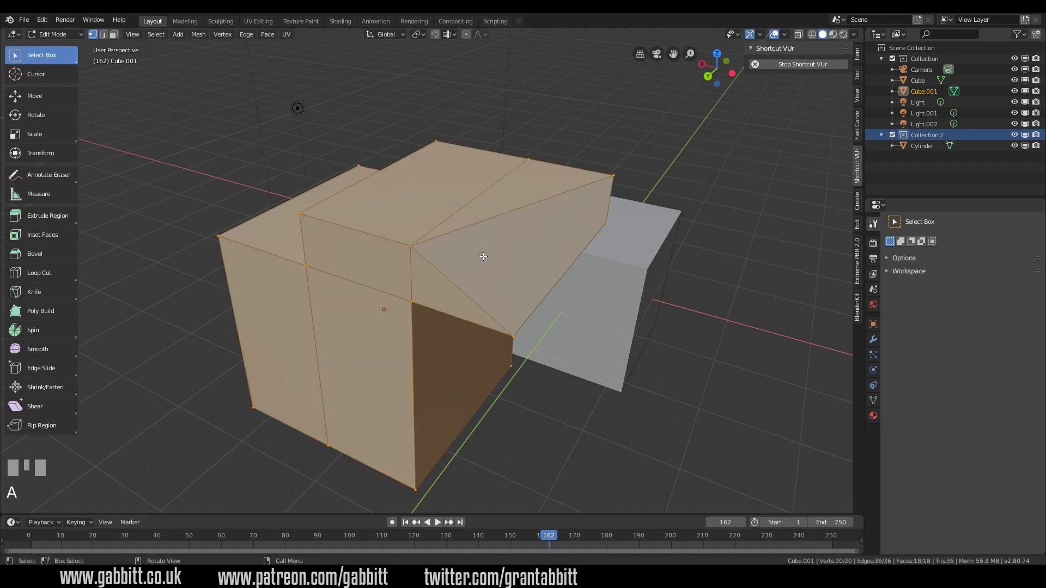
pyautogui.hotkey('alt', 'a')
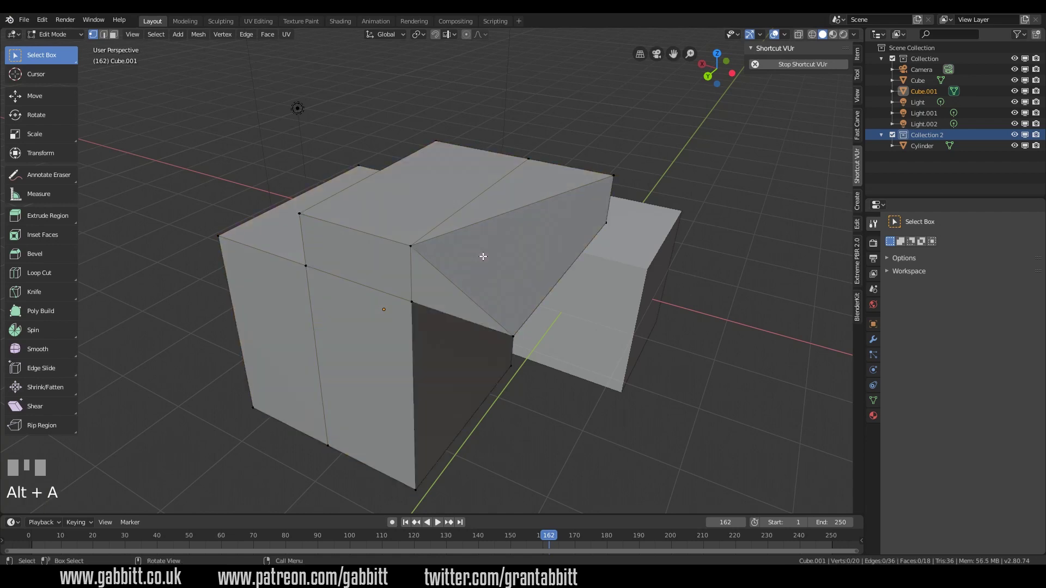
pyautogui.press('a')
pyautogui.press('a')
pyautogui.press('a')
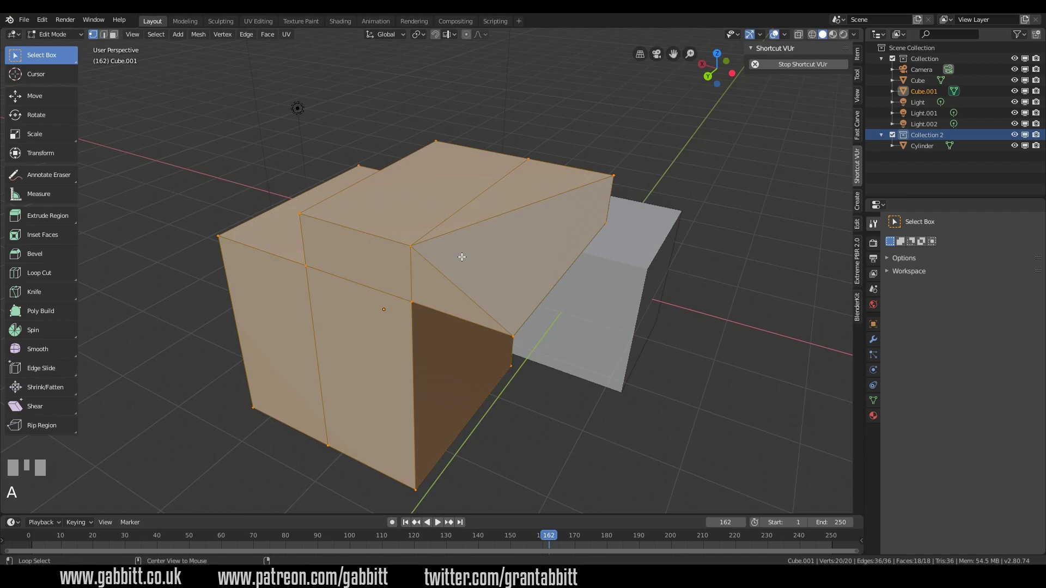
pyautogui.hotkey('alt', 'm')
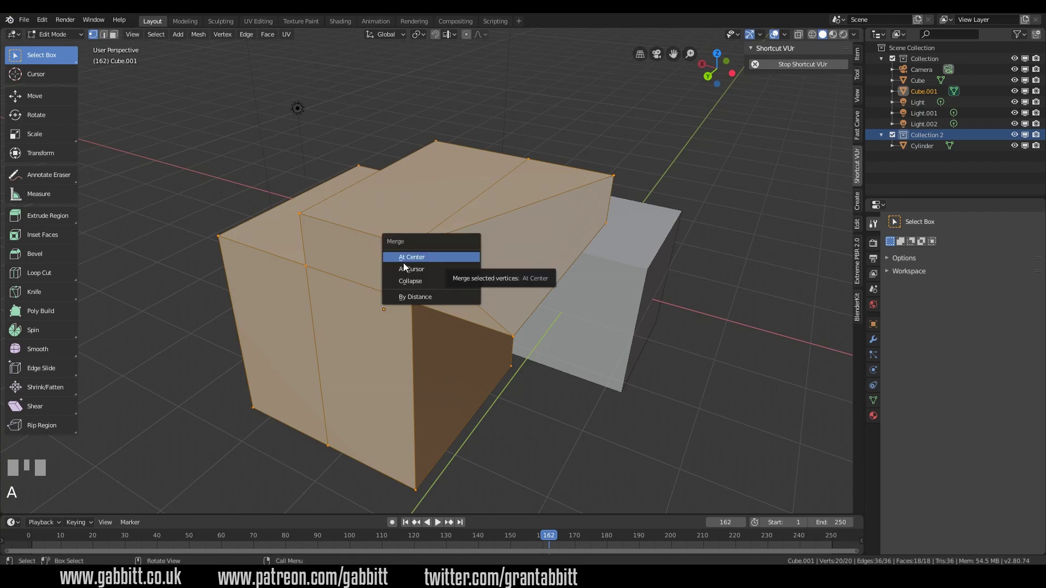
pyautogui.click(424, 296)
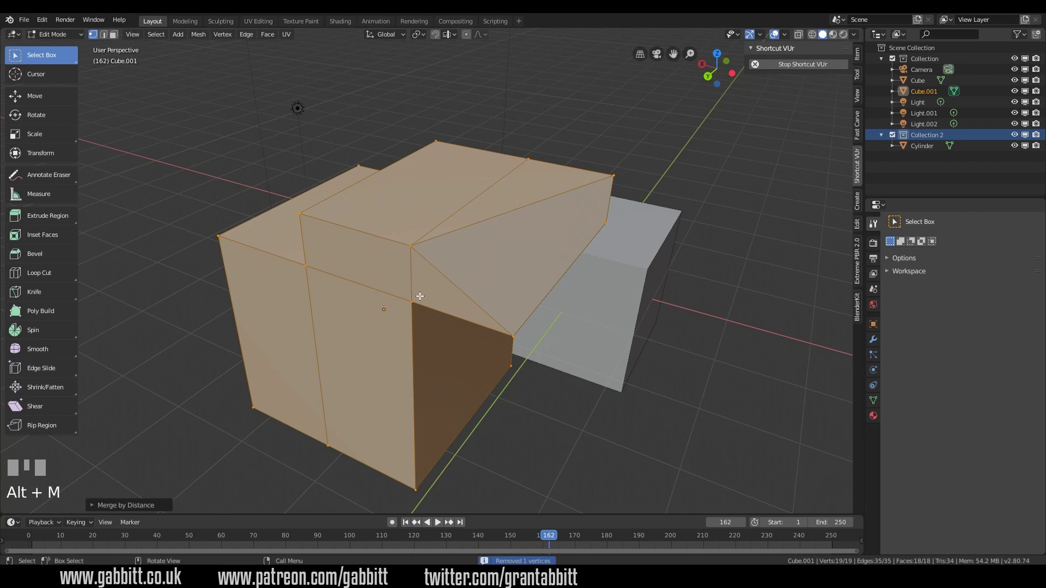
pyautogui.click(93, 506)
pyautogui.moveTo(197, 490)
pyautogui.mouseDown()
pyautogui.moveTo(215, 490)
pyautogui.moveTo(190, 493)
pyautogui.mouseUp()
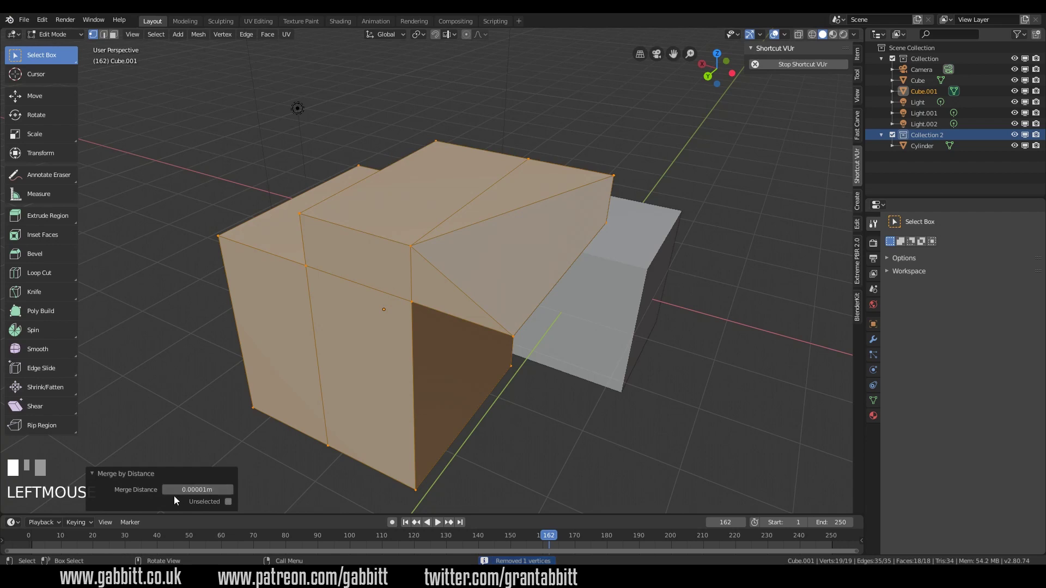
pyautogui.hotkey('alt', 'm')
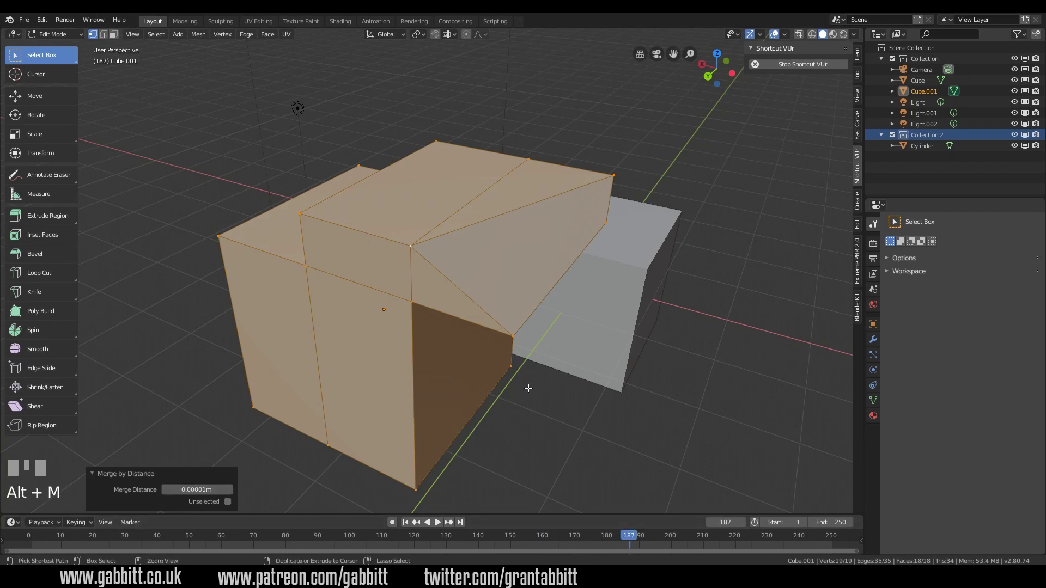
# Undo the merge, enable snapping, and turn on Auto Merge in tool options
pyautogui.hotkey('ctrl', 'z')
pyautogui.hotkey('ctrl', 'z')
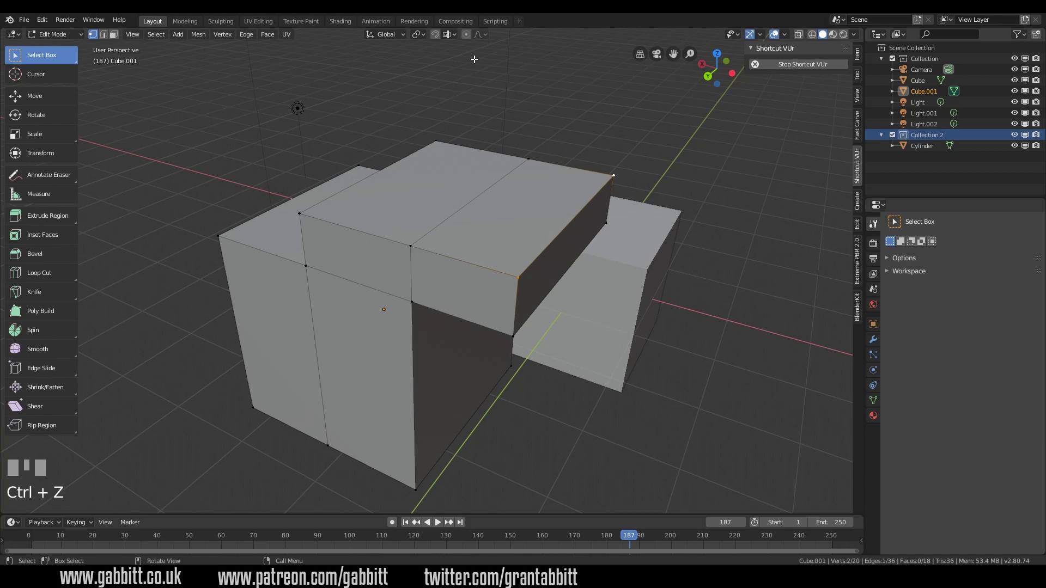
pyautogui.click(433, 34)
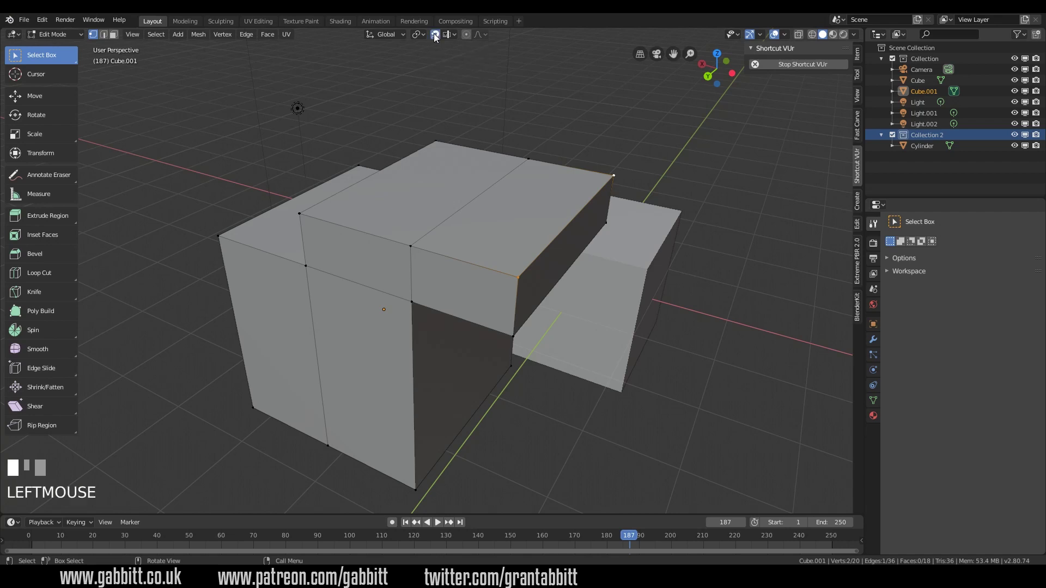
pyautogui.click(453, 34)
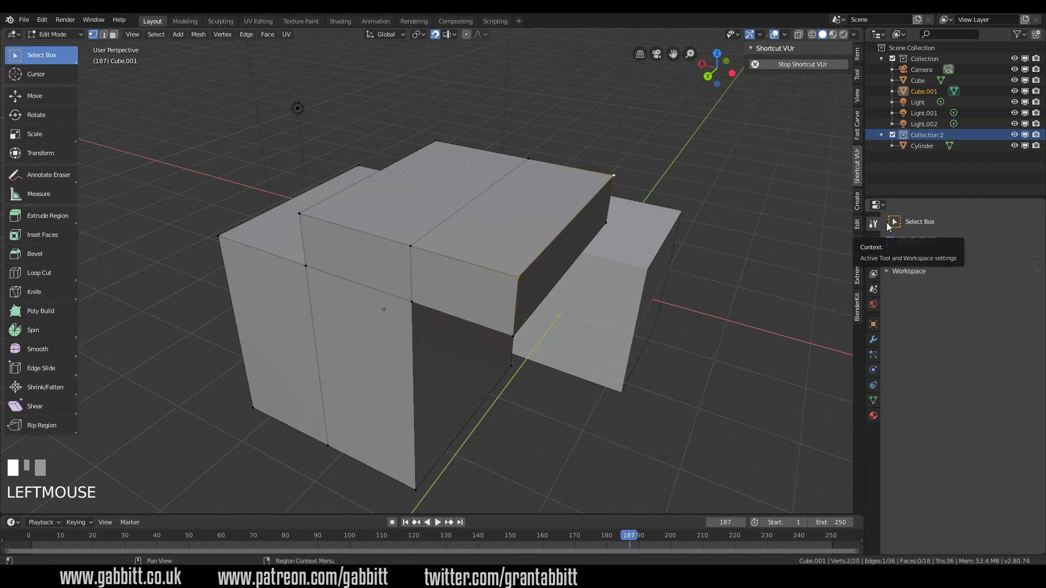
pyautogui.click(890, 257)
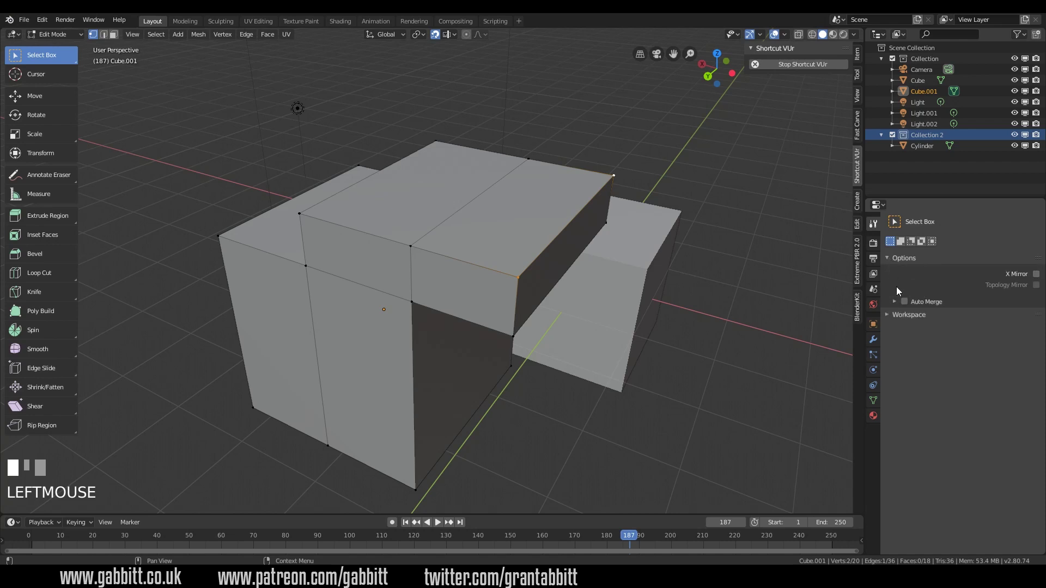
# Slide the lower corner vertex onto its neighbour so it auto-merges, leaving 19 vertices
pyautogui.click(518, 277)
pyautogui.press('g')
pyautogui.press('g')
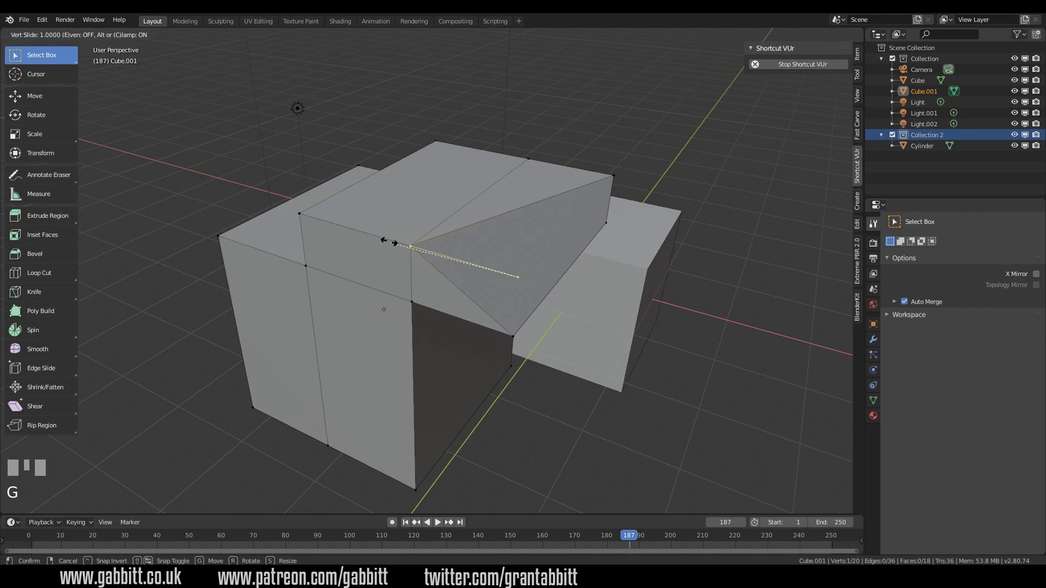
pyautogui.click(417, 249)
pyautogui.click(419, 249)
pyautogui.press('g')
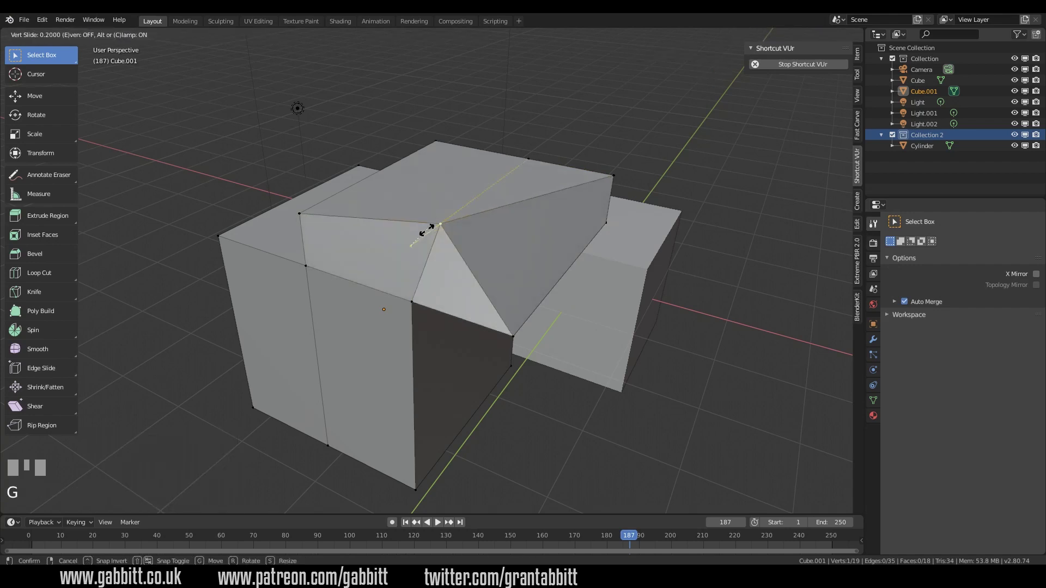
pyautogui.press('Escape')
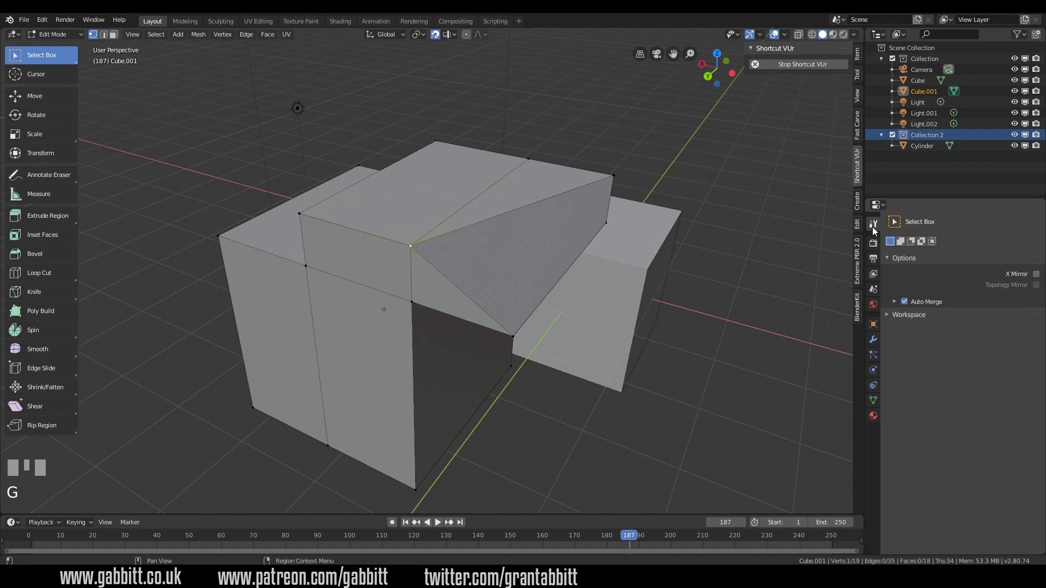